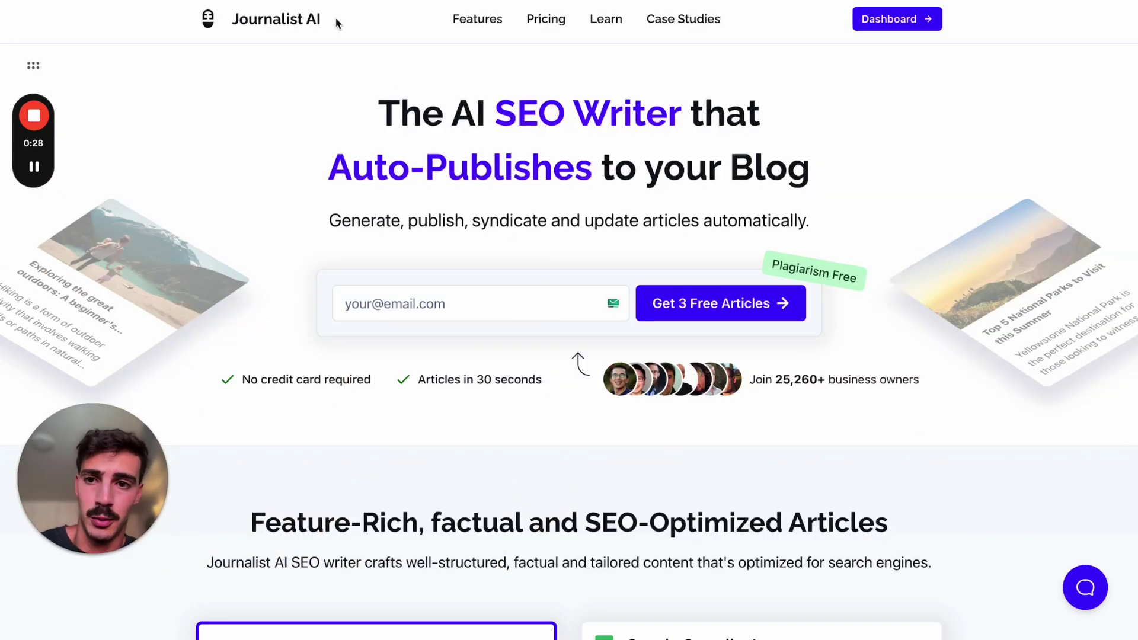
Open the video "Why Hiring an SEO Agency Will DESTROY Your Business" from the YouTube channel, pause it and copy its URL
{"action": "key", "text": "ctrl+Tab"}
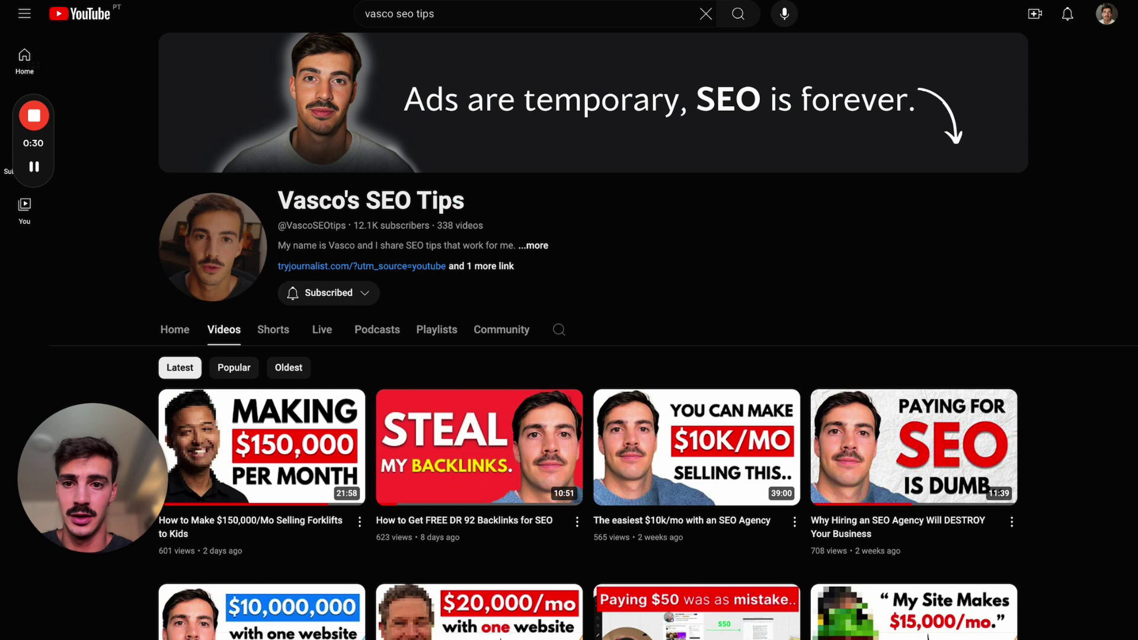
{"action": "scroll", "coordinate": [620, 201], "scroll_direction": "down", "scroll_amount": 3}
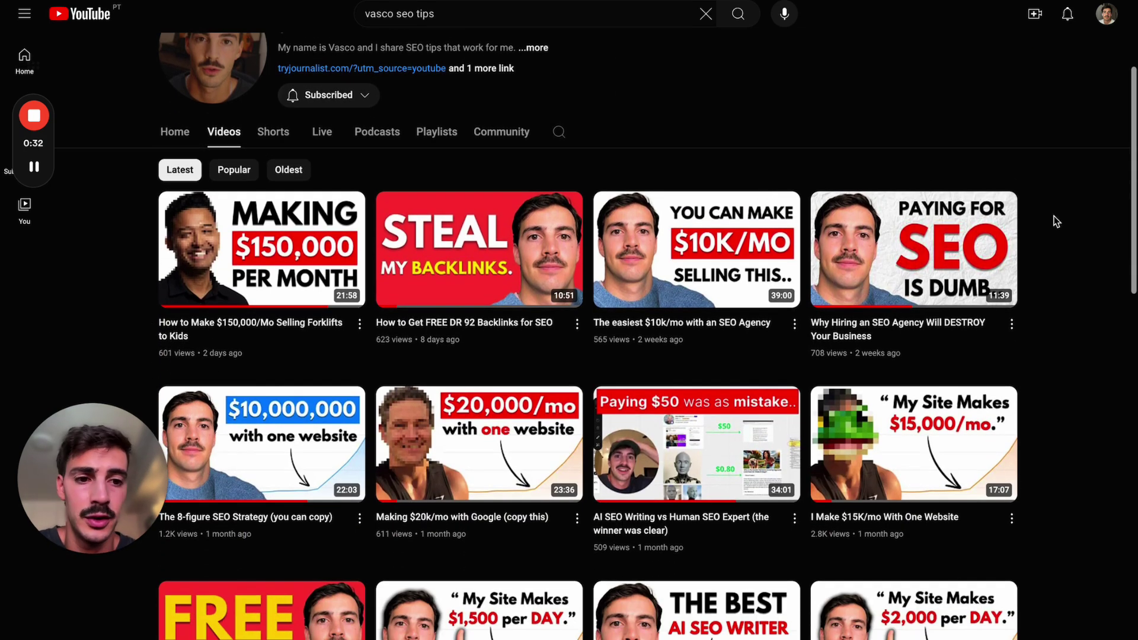
{"action": "scroll", "coordinate": [1054, 221], "scroll_direction": "down", "scroll_amount": 2}
{"action": "scroll", "coordinate": [1041, 152], "scroll_direction": "up", "scroll_amount": 1}
{"action": "mouse_move", "coordinate": [1019, 243]}
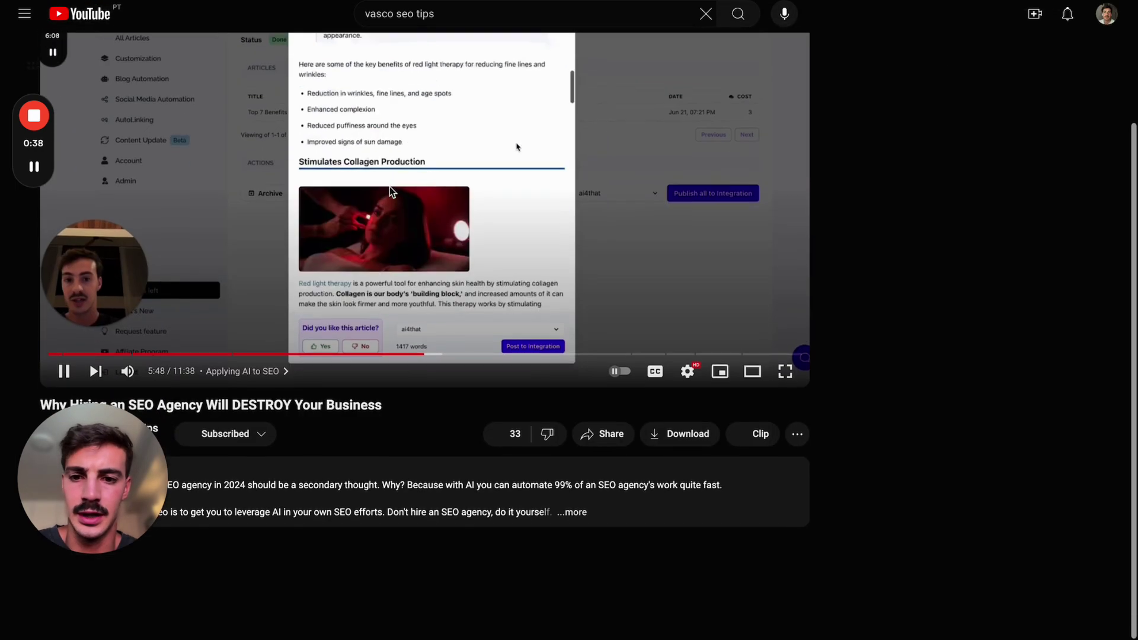
{"action": "key", "text": "space"}
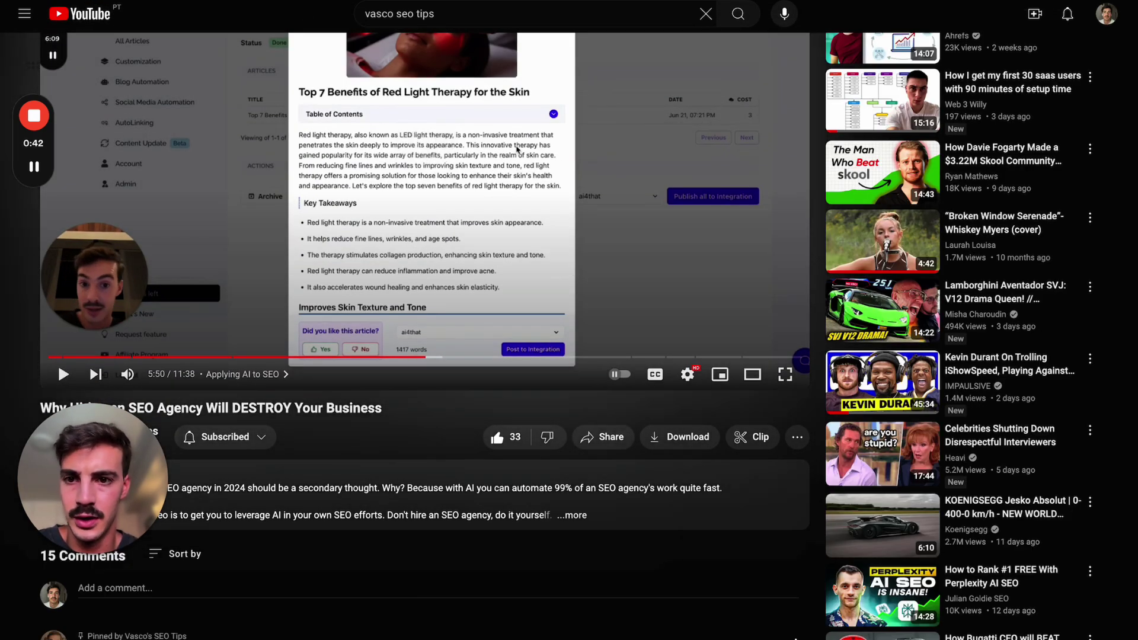
{"action": "left_click", "coordinate": [94, 0]}
{"action": "left_click", "coordinate": [95, 0]}
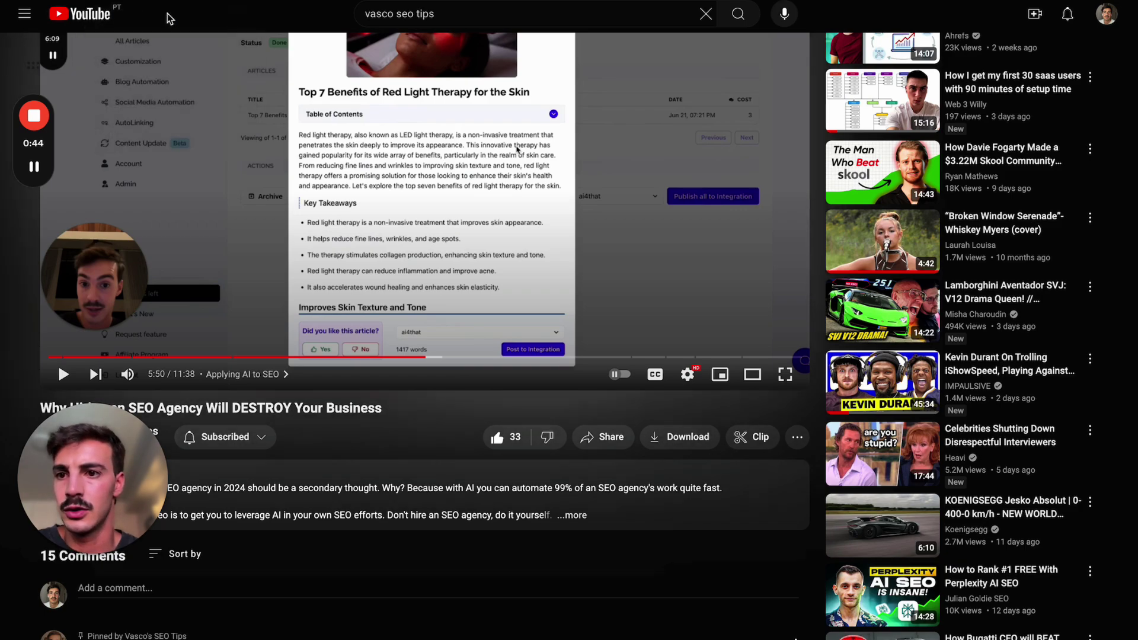
Switch to the Journalist AI dashboard and generate a "Youtube Video to Blog post" article from the copied video URL in English (American)
{"action": "key", "text": "ctrl+Tab"}
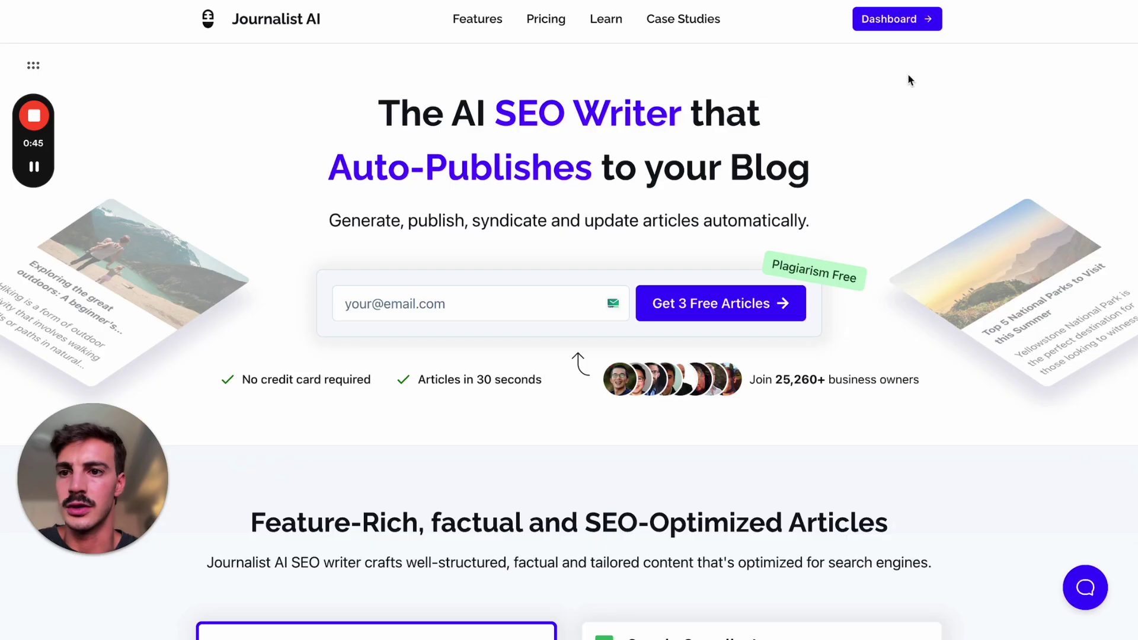
{"action": "left_click", "coordinate": [892, 27]}
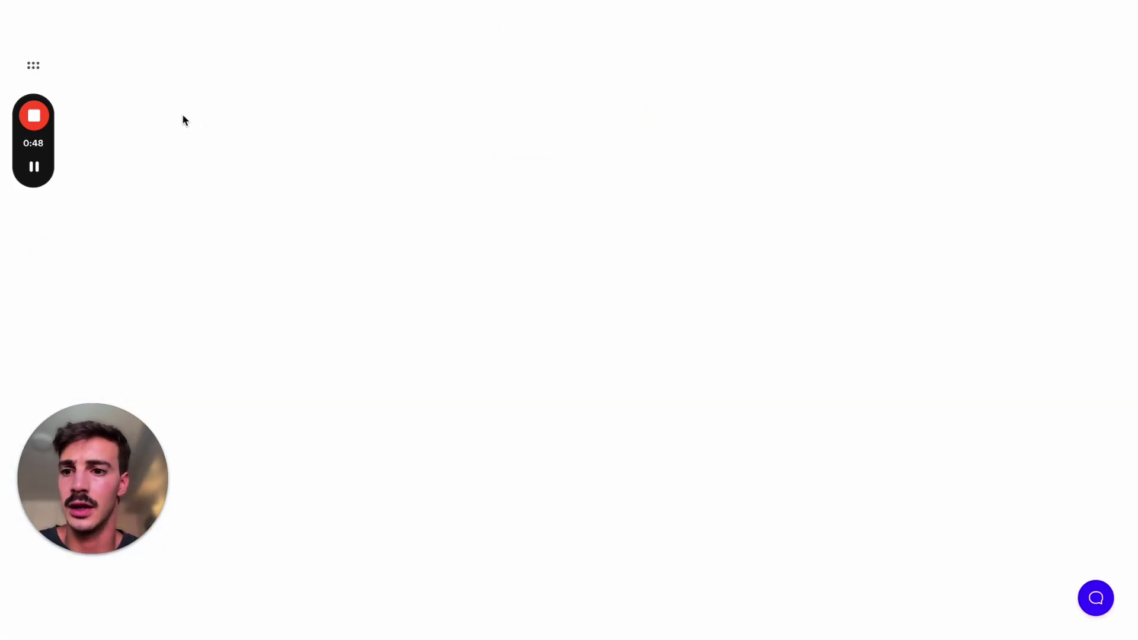
{"action": "left_click", "coordinate": [393, 176]}
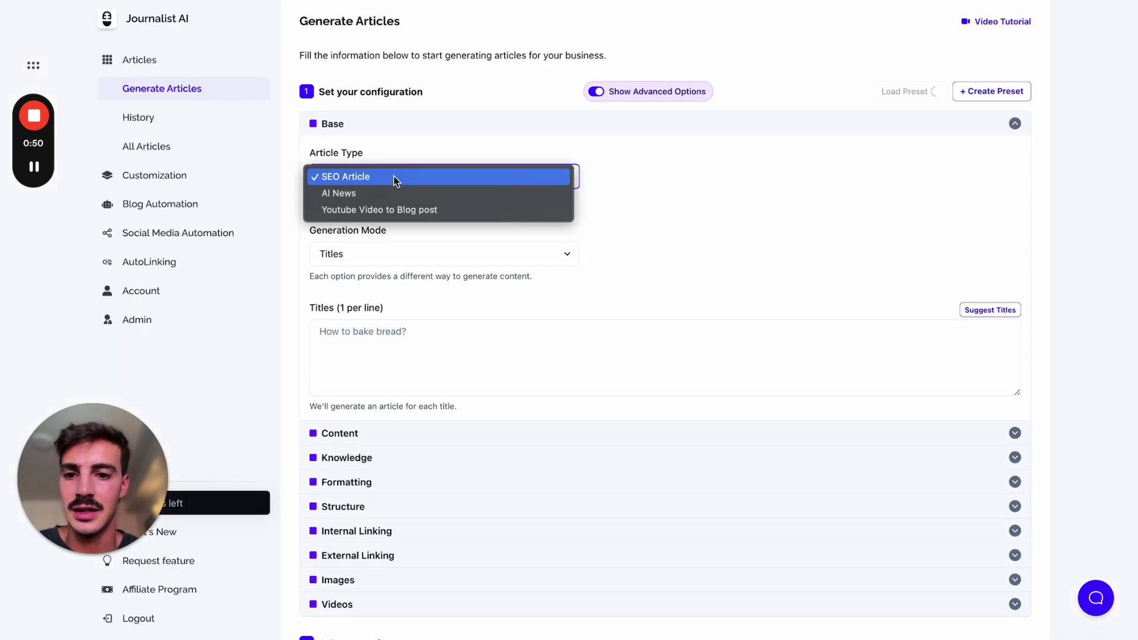
{"action": "left_click", "coordinate": [394, 209]}
{"action": "left_click", "coordinate": [421, 253]}
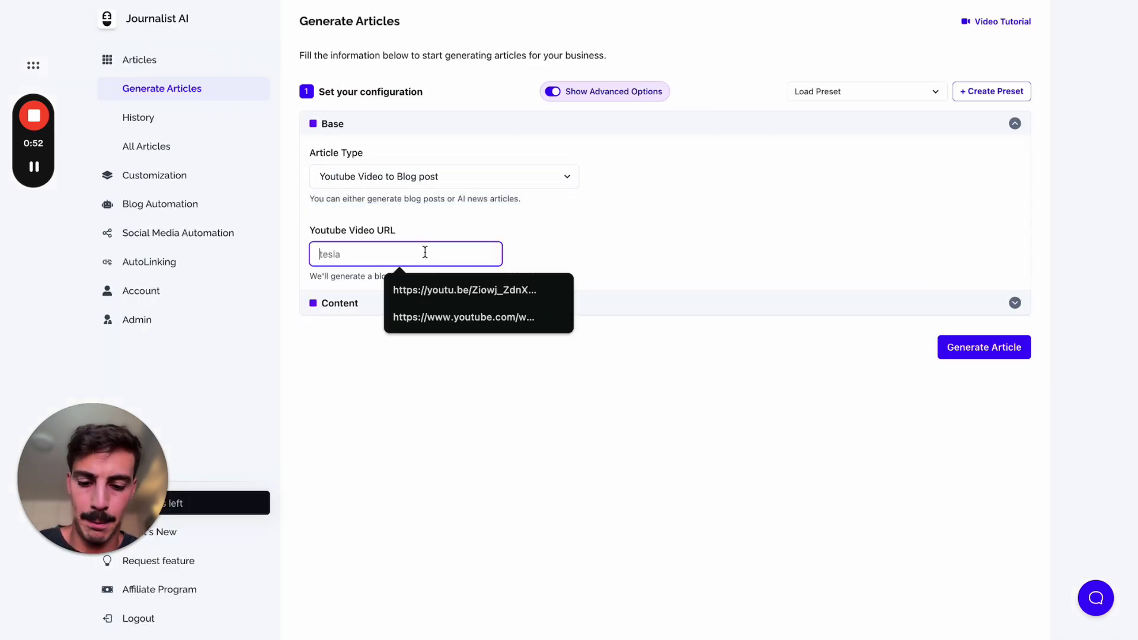
{"action": "left_click", "coordinate": [512, 312]}
{"action": "left_click", "coordinate": [512, 303]}
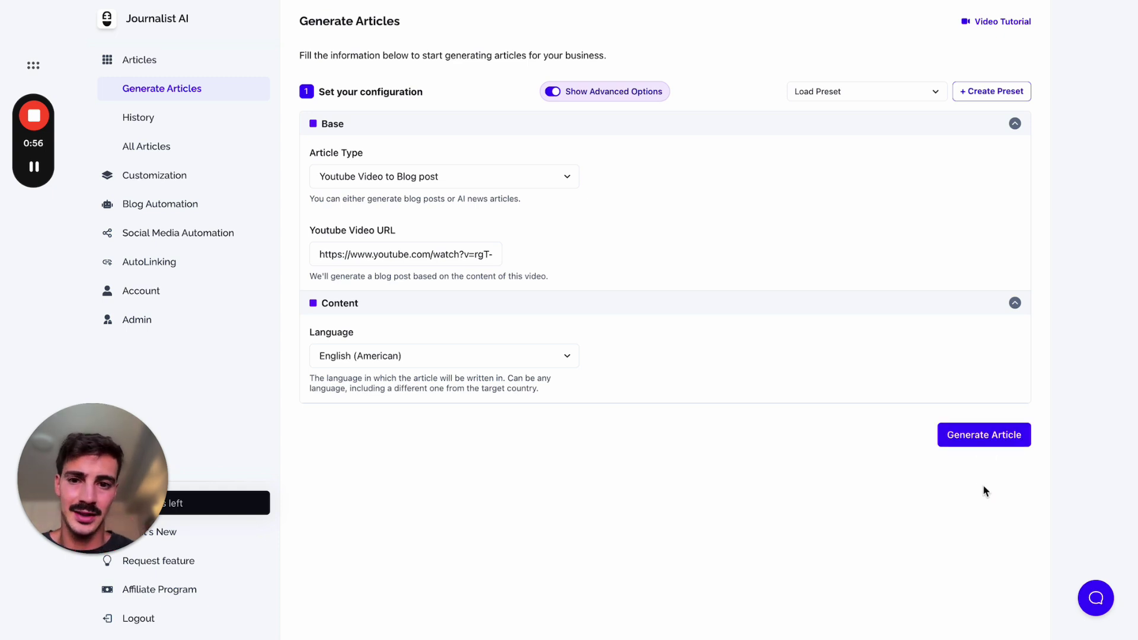
Activate the screen annotation pen and sketch a red video frame with a play symbol plus a separate page outline
{"action": "left_click", "coordinate": [876, 1]}
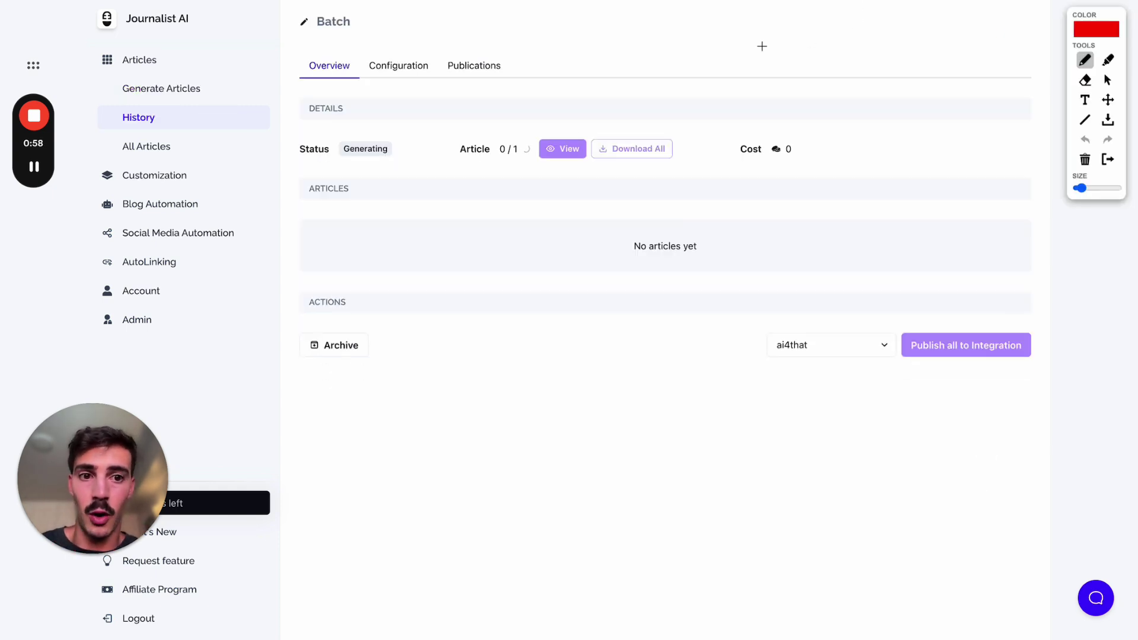
{"action": "mouse_move", "coordinate": [740, 48]}
{"action": "left_mouse_down"}
{"action": "mouse_move", "coordinate": [740, 350]}
{"action": "mouse_move", "coordinate": [983, 30]}
{"action": "mouse_move", "coordinate": [984, 7]}
{"action": "left_mouse_up"}
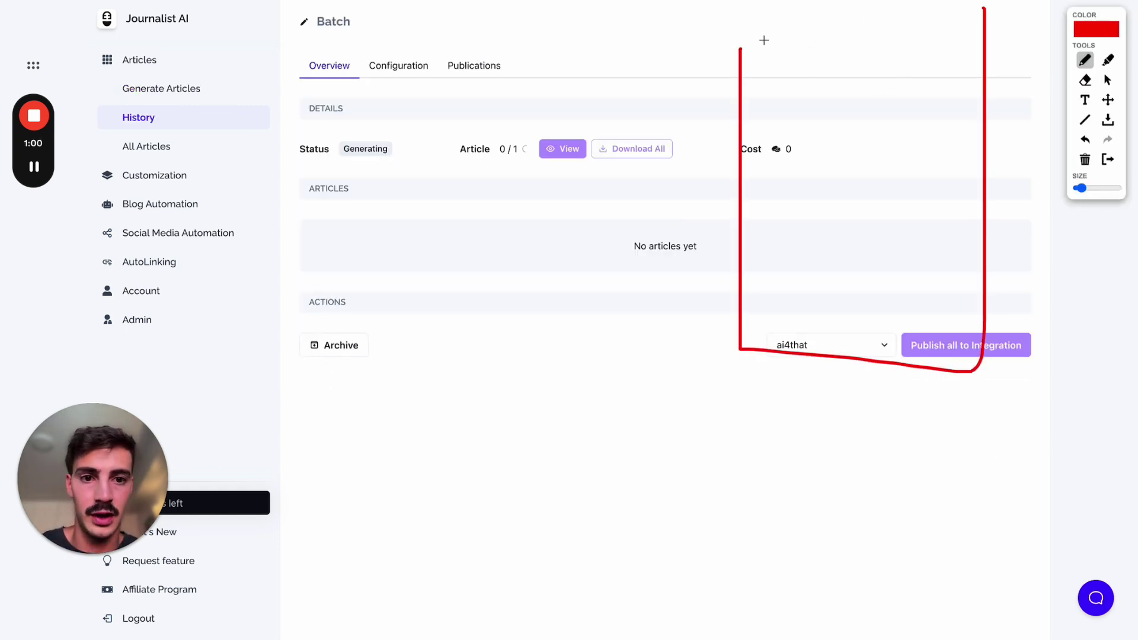
{"action": "left_click_drag", "start_coordinate": [750, 20], "coordinate": [1005, 21]}
{"action": "mouse_move", "coordinate": [267, 112]}
{"action": "left_mouse_down"}
{"action": "mouse_move", "coordinate": [267, 290]}
{"action": "mouse_move", "coordinate": [338, 65]}
{"action": "left_mouse_up"}
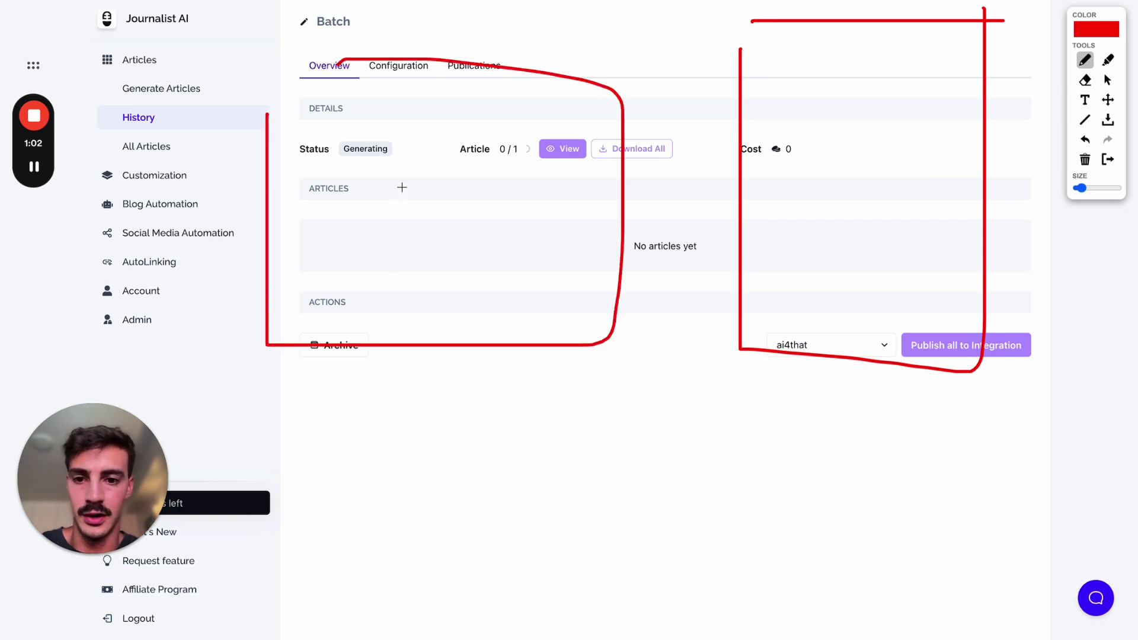
{"action": "left_click_drag", "start_coordinate": [401, 187], "coordinate": [492, 215]}
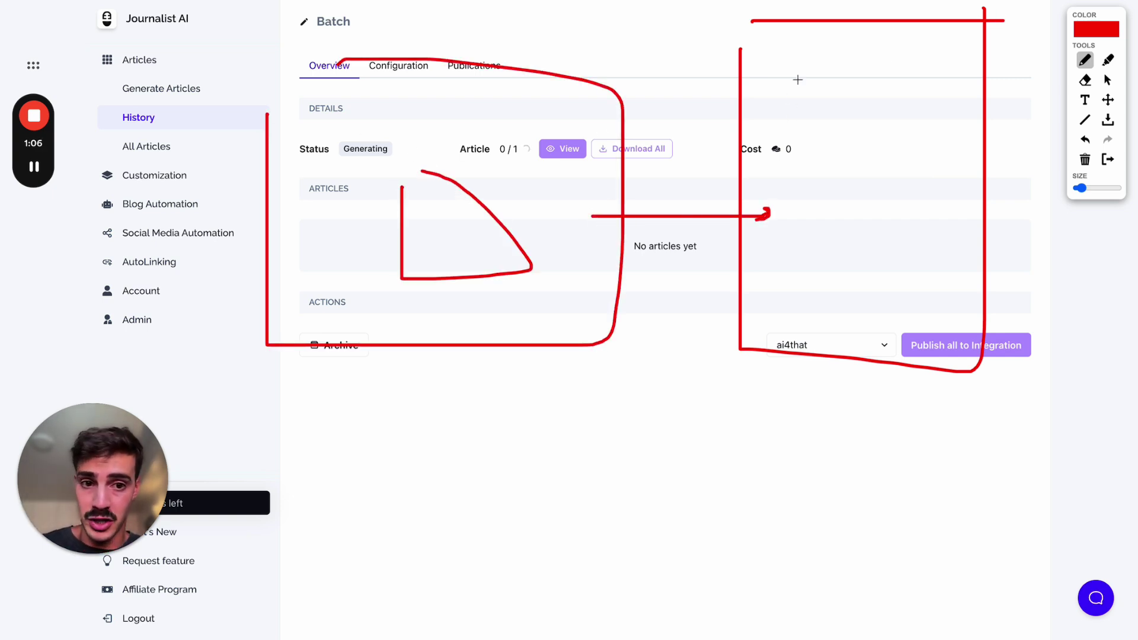
Draw red text lines inside the sketched page outline and a curved arrow leading out towards the lower right
{"action": "left_click_drag", "start_coordinate": [802, 143], "coordinate": [1020, 142]}
{"action": "left_click_drag", "start_coordinate": [784, 240], "coordinate": [950, 240]}
{"action": "left_click_drag", "start_coordinate": [833, 285], "coordinate": [951, 285]}
{"action": "left_click_drag", "start_coordinate": [923, 345], "coordinate": [1083, 547]}
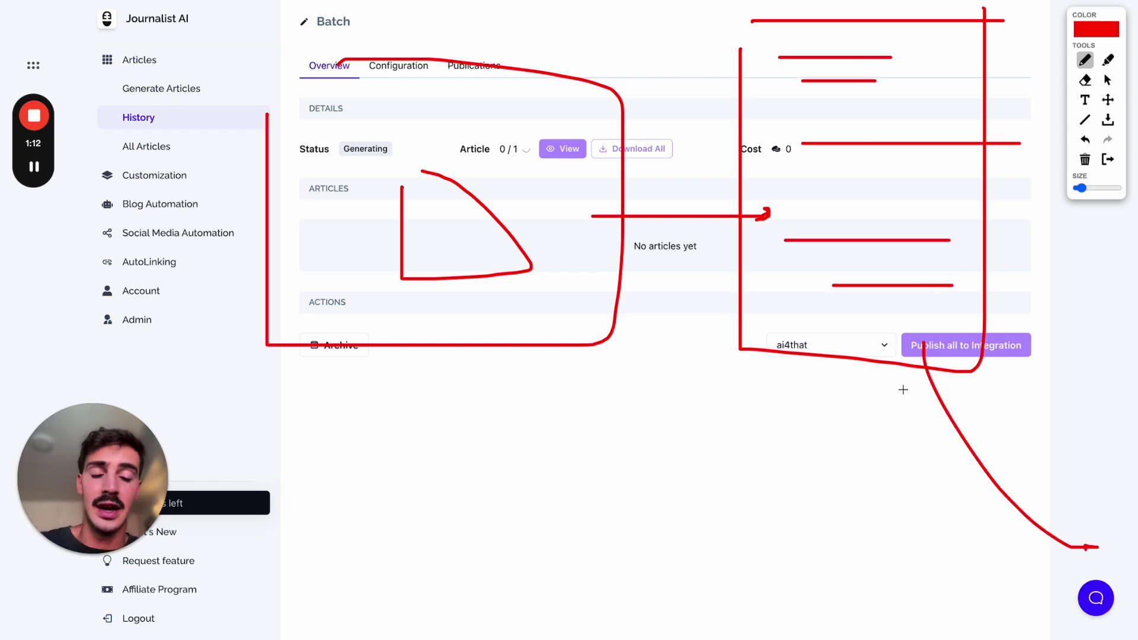
Draw an arrow from the page to a circled column of letters, encircle the whole sketch and exit the annotation tool
{"action": "left_click_drag", "start_coordinate": [887, 353], "coordinate": [698, 530]}
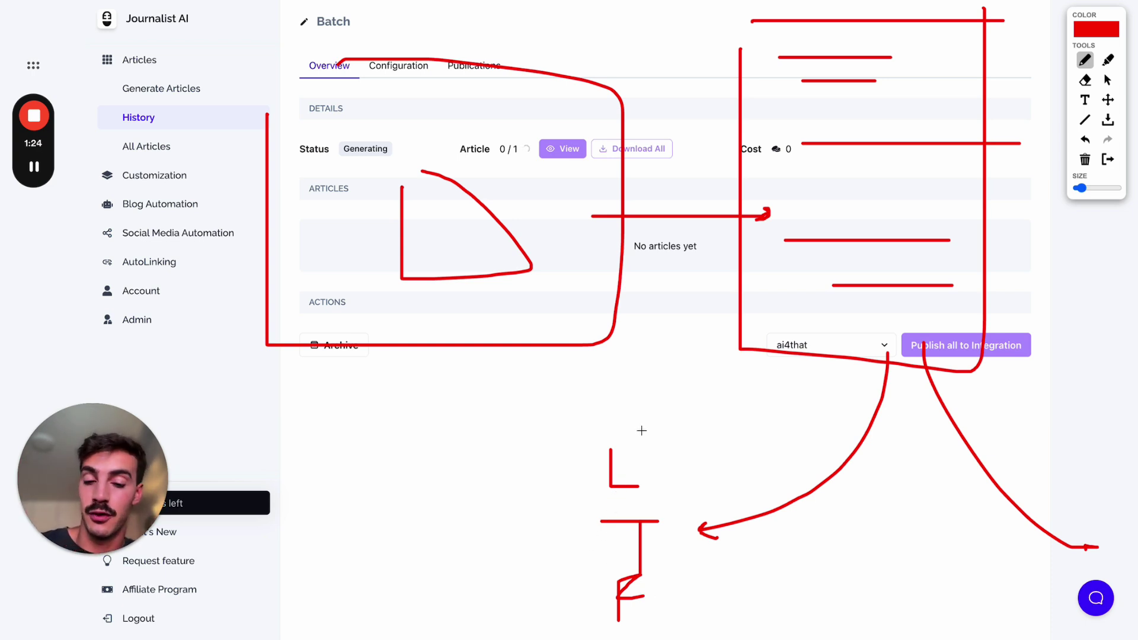
{"action": "mouse_move", "coordinate": [606, 427]}
{"action": "left_mouse_down"}
{"action": "mouse_move", "coordinate": [680, 521]}
{"action": "mouse_move", "coordinate": [639, 434]}
{"action": "left_mouse_up"}
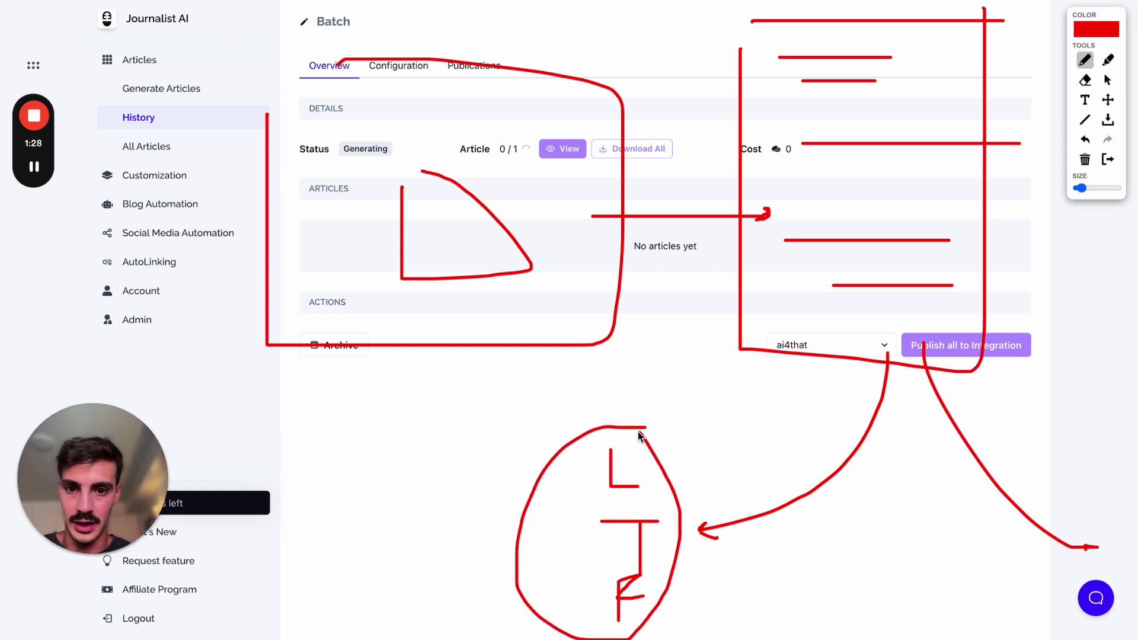
{"action": "mouse_move", "coordinate": [925, 536]}
{"action": "left_mouse_down"}
{"action": "mouse_move", "coordinate": [24, 355]}
{"action": "mouse_move", "coordinate": [1059, 320]}
{"action": "left_mouse_up"}
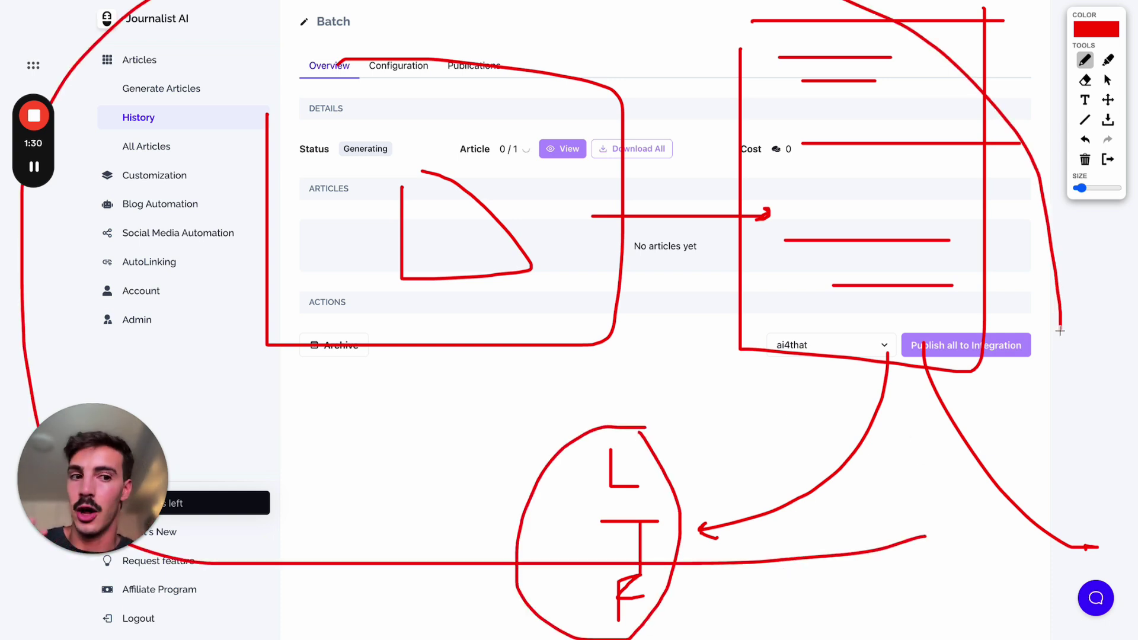
{"action": "left_click", "coordinate": [1107, 159]}
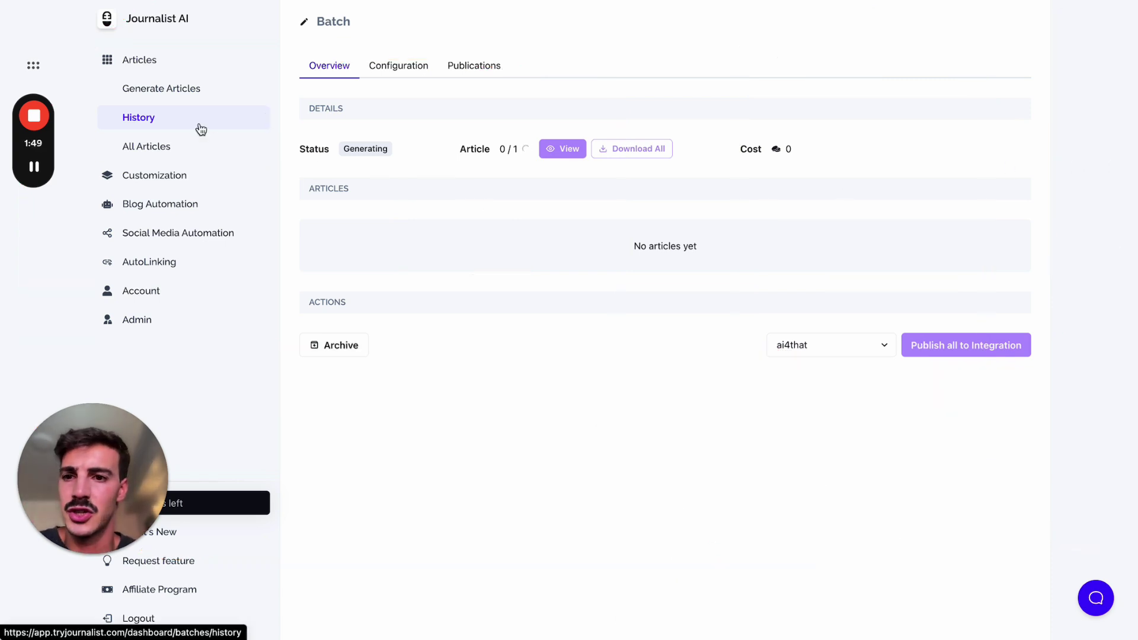
Check the batch history, then return to the article generation form and show the available article types
{"action": "left_click", "coordinate": [138, 117]}
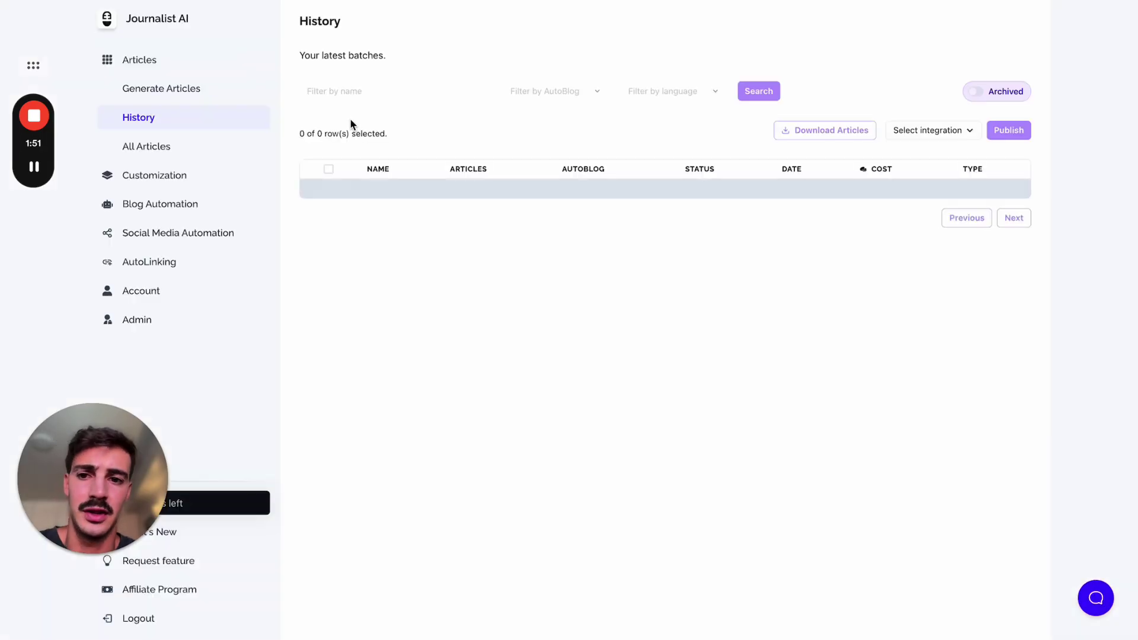
{"action": "left_click", "coordinate": [203, 99]}
{"action": "left_click", "coordinate": [383, 175]}
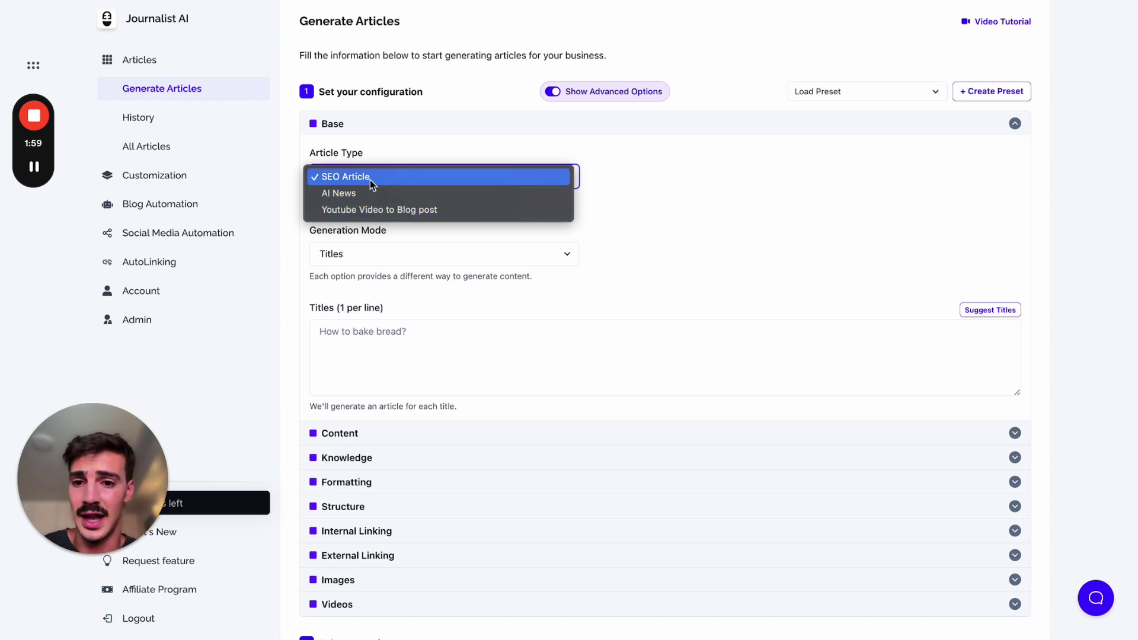
Open the "Trimming Golden Retriever Nails Guide" batch from the history and view its article
{"action": "left_click", "coordinate": [184, 115]}
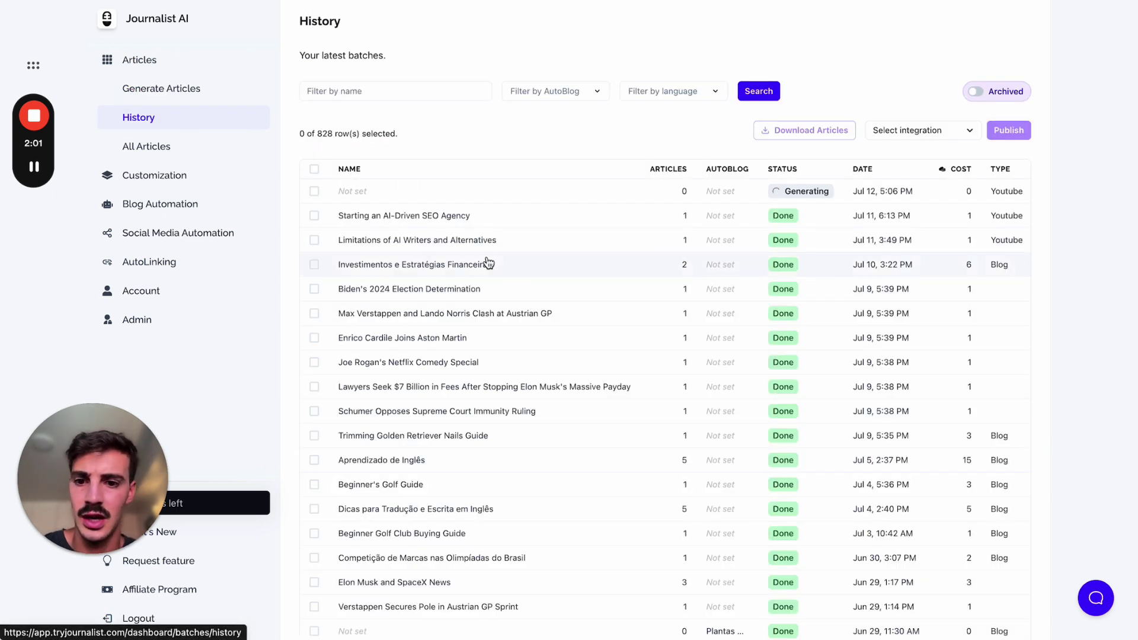
{"action": "scroll", "coordinate": [489, 263], "scroll_direction": "down", "scroll_amount": 3}
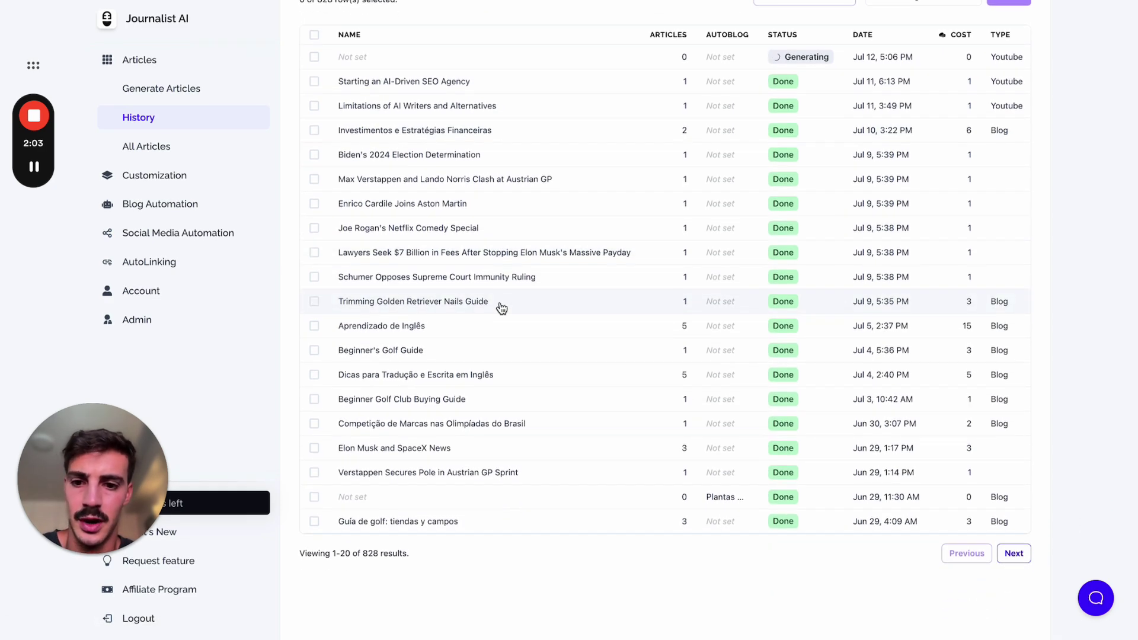
{"action": "left_click", "coordinate": [501, 303]}
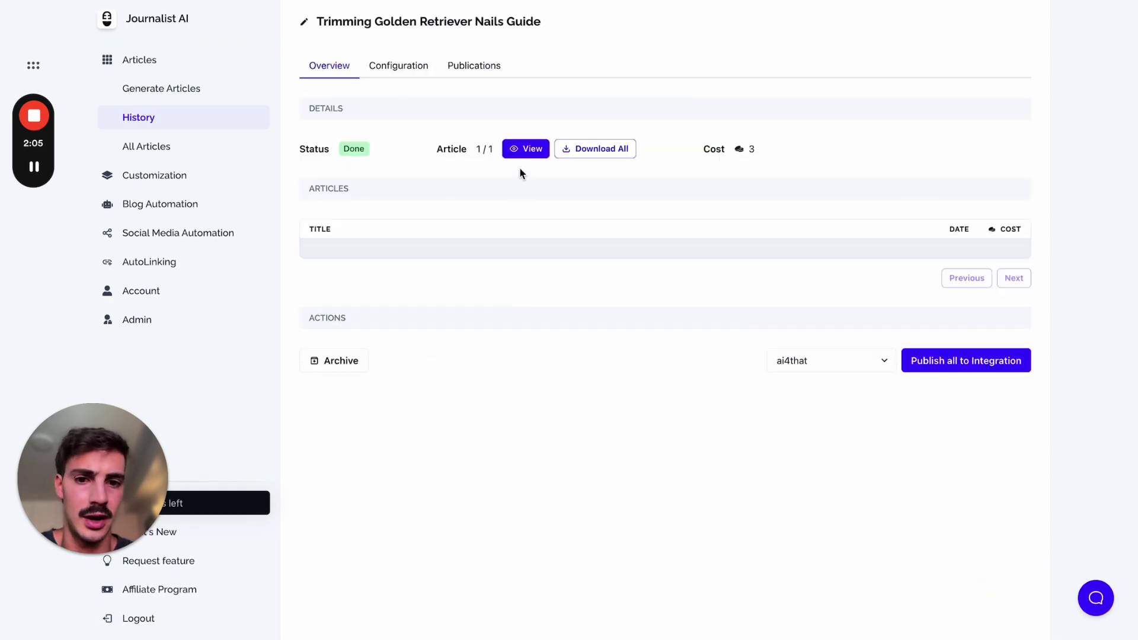
{"action": "left_click", "coordinate": [525, 149]}
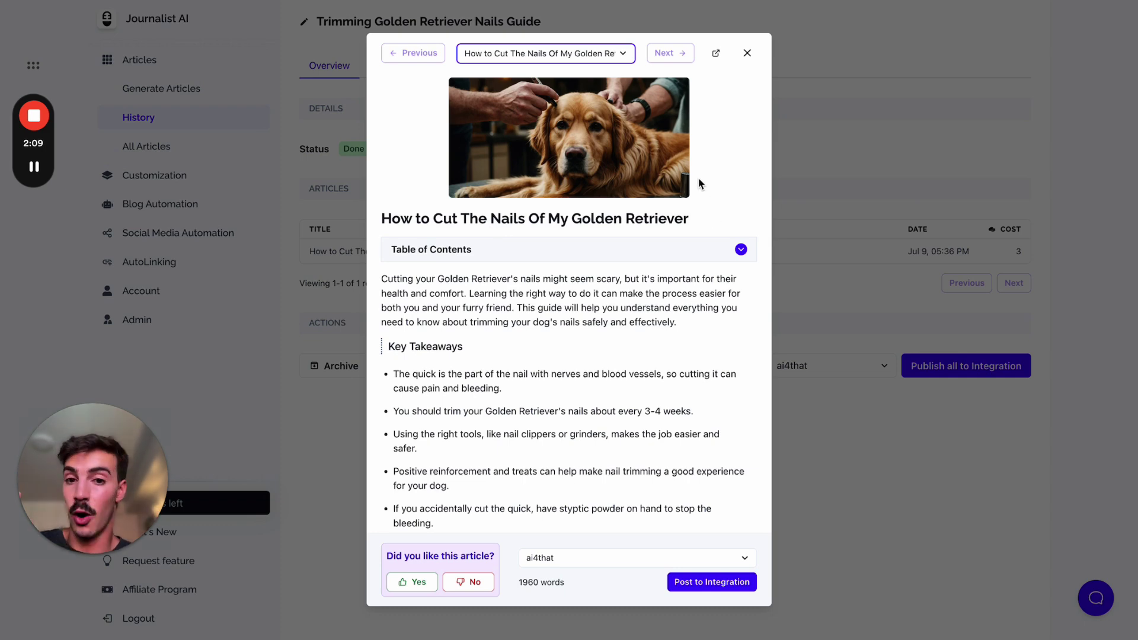
Expand the article's table of contents and jump to the section "What is the Quick and Why is it Important?"
{"action": "scroll", "coordinate": [587, 106], "scroll_direction": "down", "scroll_amount": 2}
{"action": "left_click", "coordinate": [565, 131]}
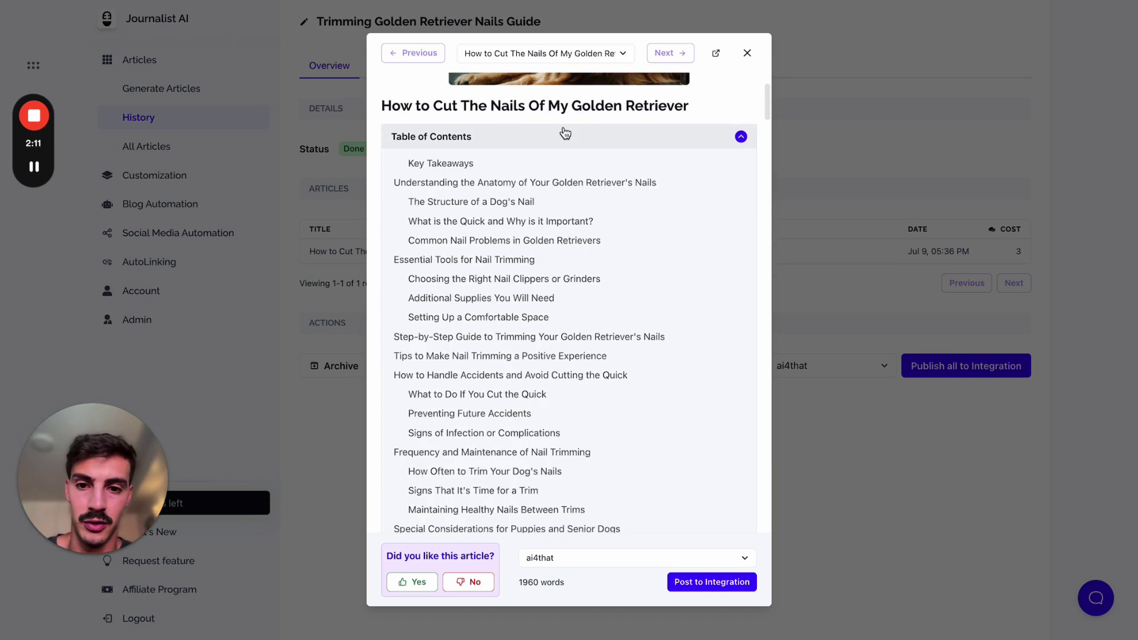
{"action": "left_click", "coordinate": [565, 132]}
{"action": "scroll", "coordinate": [562, 128], "scroll_direction": "down", "scroll_amount": 4}
{"action": "scroll", "coordinate": [551, 124], "scroll_direction": "up", "scroll_amount": 5}
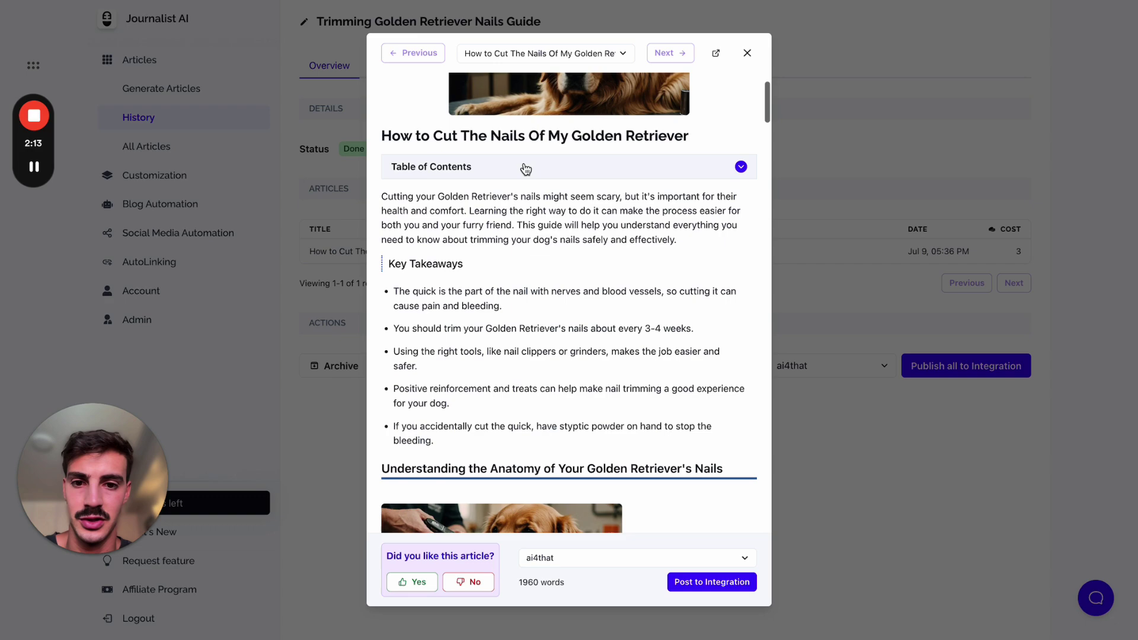
{"action": "left_click", "coordinate": [526, 168]}
{"action": "left_click", "coordinate": [450, 249]}
Review the article's nail trimming sections and play the embedded overgrown dog nail clip video
{"action": "scroll", "coordinate": [515, 261], "scroll_direction": "down", "scroll_amount": 8}
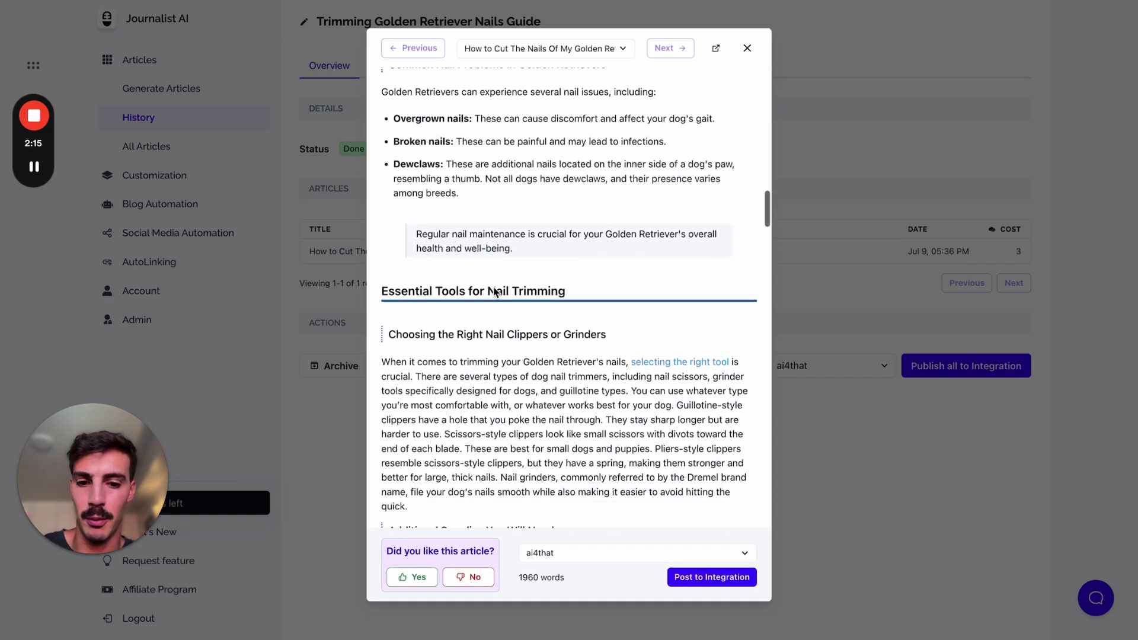
{"action": "scroll", "coordinate": [679, 111], "scroll_direction": "up", "scroll_amount": 1}
{"action": "scroll", "coordinate": [709, 121], "scroll_direction": "down", "scroll_amount": 15}
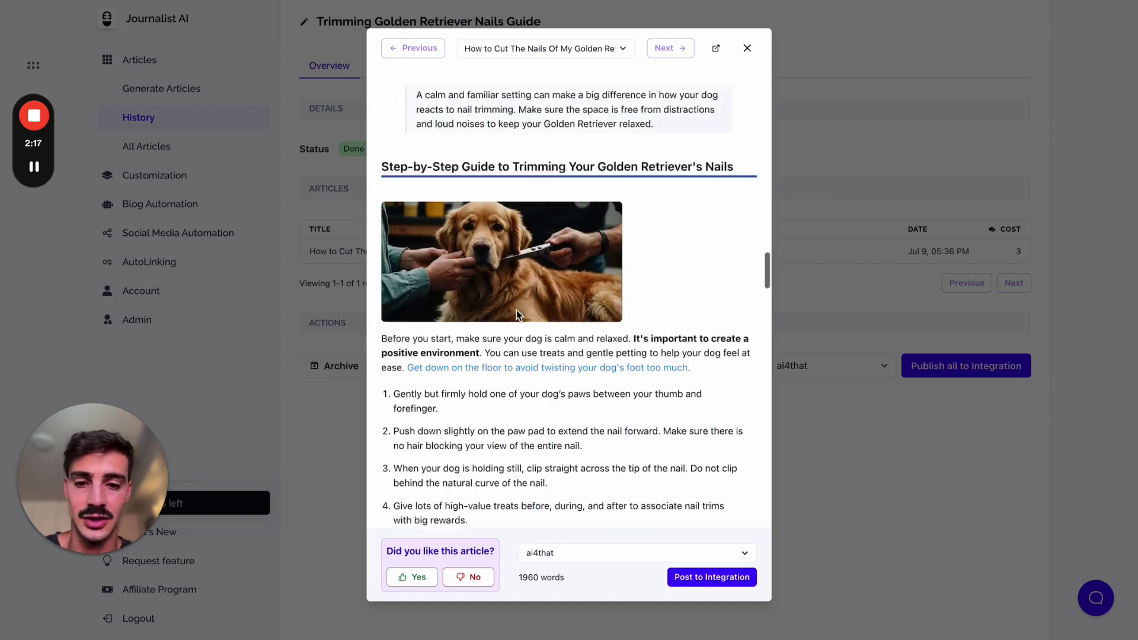
{"action": "scroll", "coordinate": [565, 168], "scroll_direction": "down", "scroll_amount": 5}
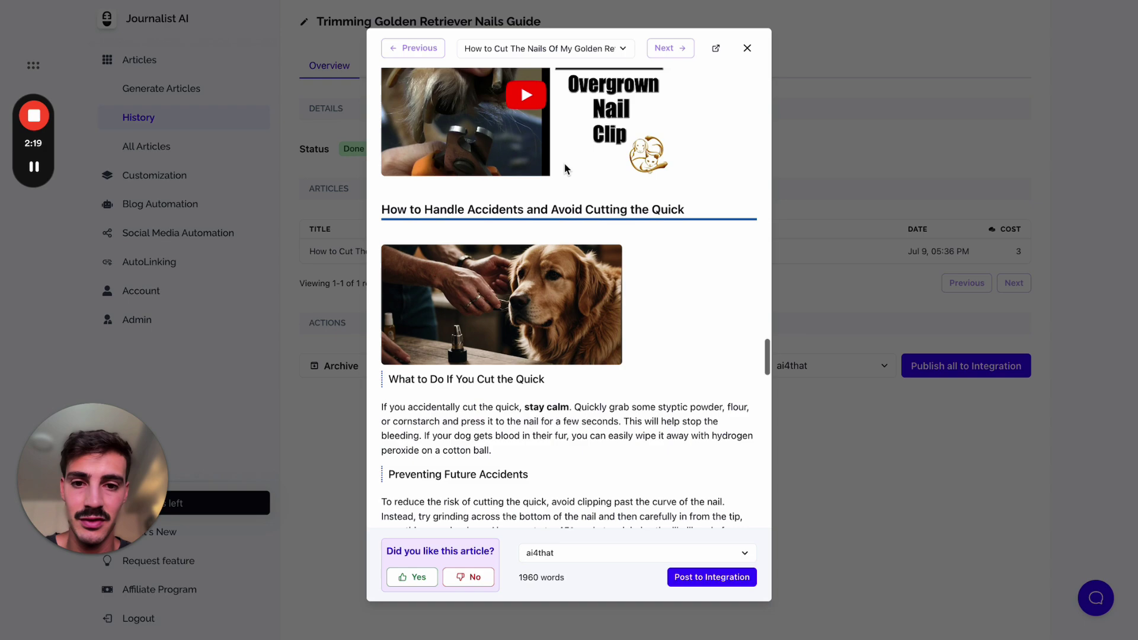
{"action": "scroll", "coordinate": [566, 168], "scroll_direction": "up", "scroll_amount": 3}
{"action": "left_click", "coordinate": [640, 210]}
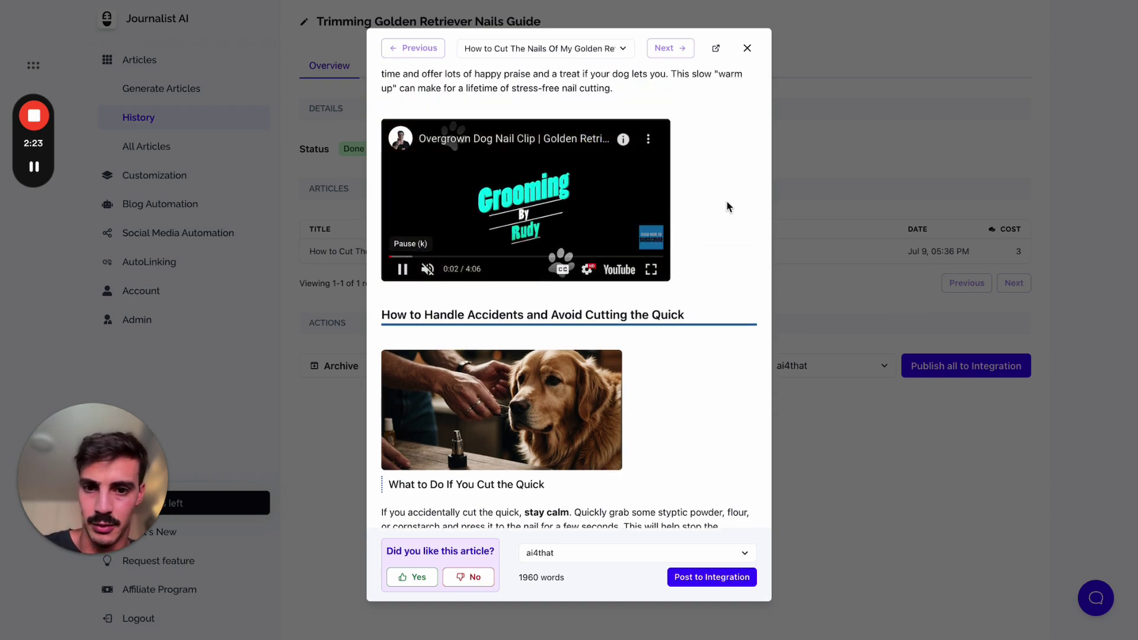
Highlight "Golden Retriever" in the article's title and examine how the embedded video and images relate to that topic
{"action": "scroll", "coordinate": [726, 207], "scroll_direction": "up", "scroll_amount": 20}
{"action": "left_click", "coordinate": [649, 201]}
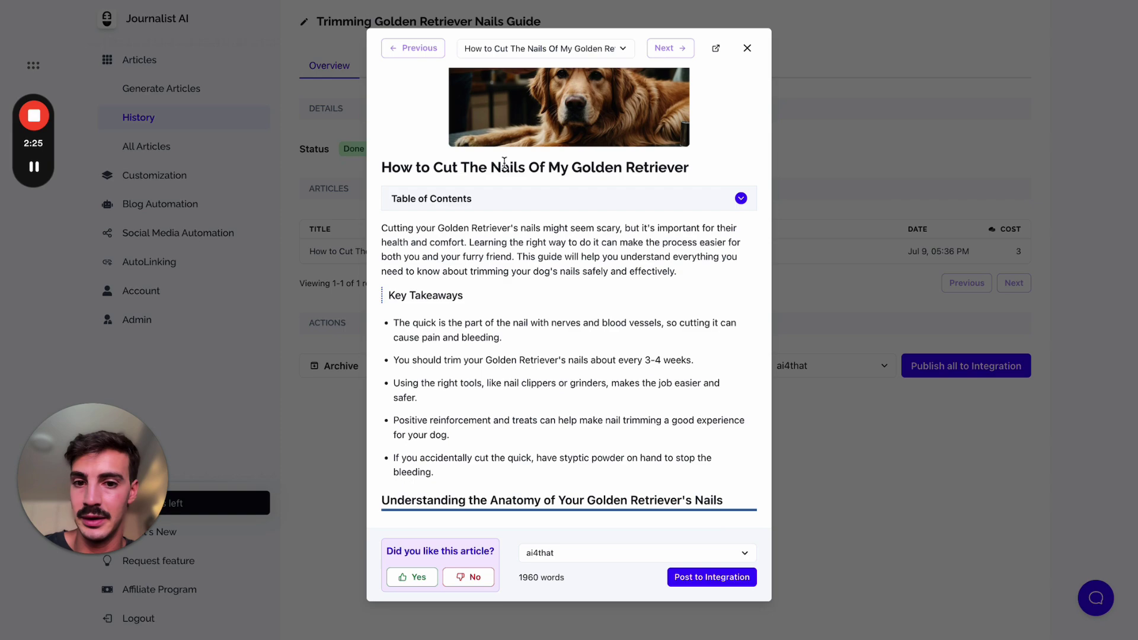
{"action": "left_click_drag", "start_coordinate": [561, 167], "coordinate": [696, 169]}
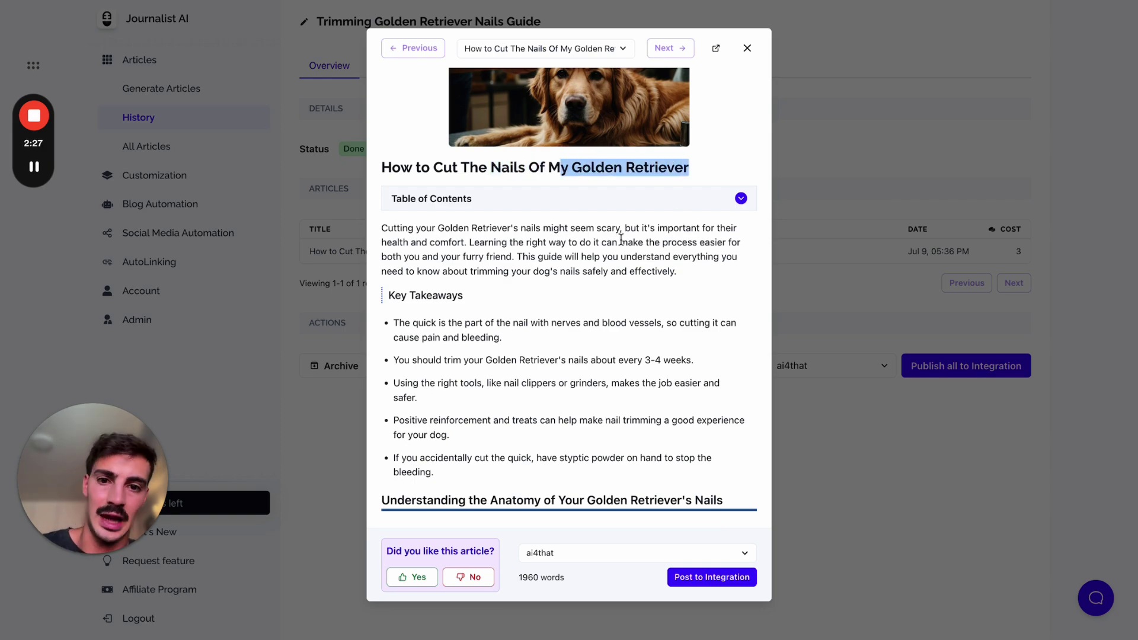
{"action": "scroll", "coordinate": [620, 239], "scroll_direction": "down", "scroll_amount": 20}
{"action": "scroll", "coordinate": [551, 252], "scroll_direction": "up", "scroll_amount": 5}
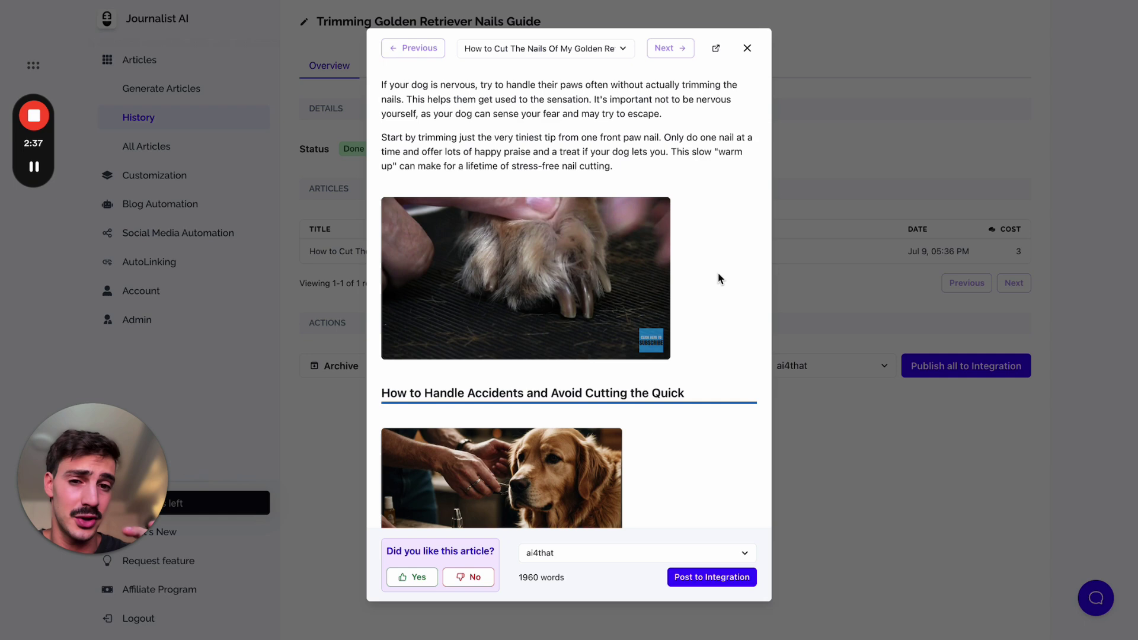
{"action": "scroll", "coordinate": [719, 276], "scroll_direction": "down", "scroll_amount": 2}
{"action": "scroll", "coordinate": [583, 230], "scroll_direction": "down", "scroll_amount": 3}
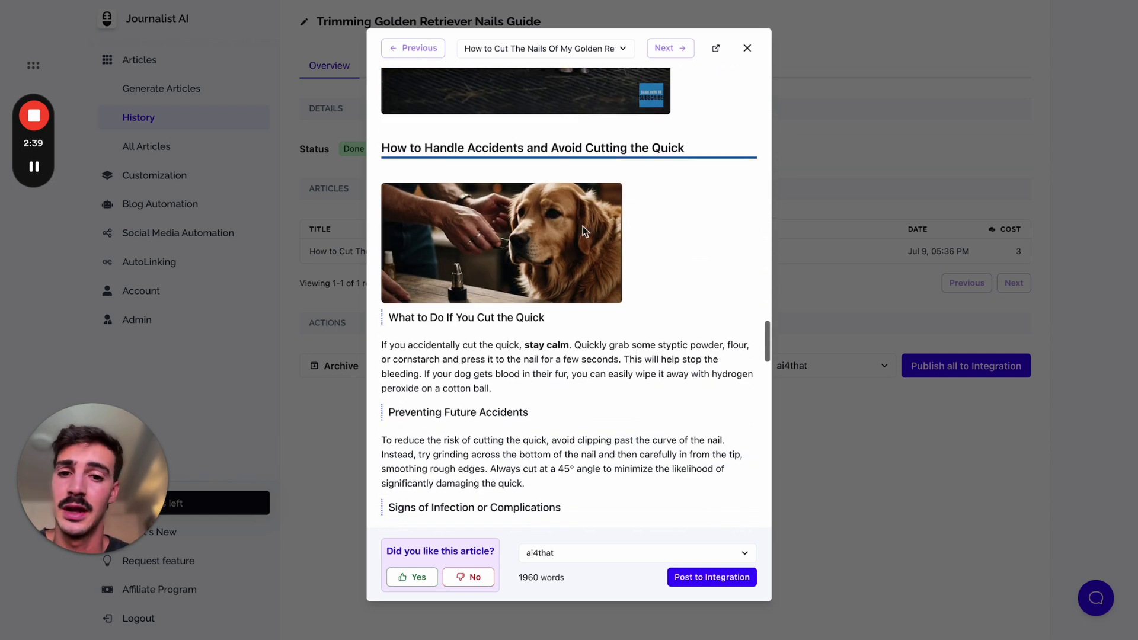
Review the article's sections on handling accidents, positive nail trimming and step-by-step trimming, and return to its title
{"action": "scroll", "coordinate": [627, 278], "scroll_direction": "down", "scroll_amount": 1}
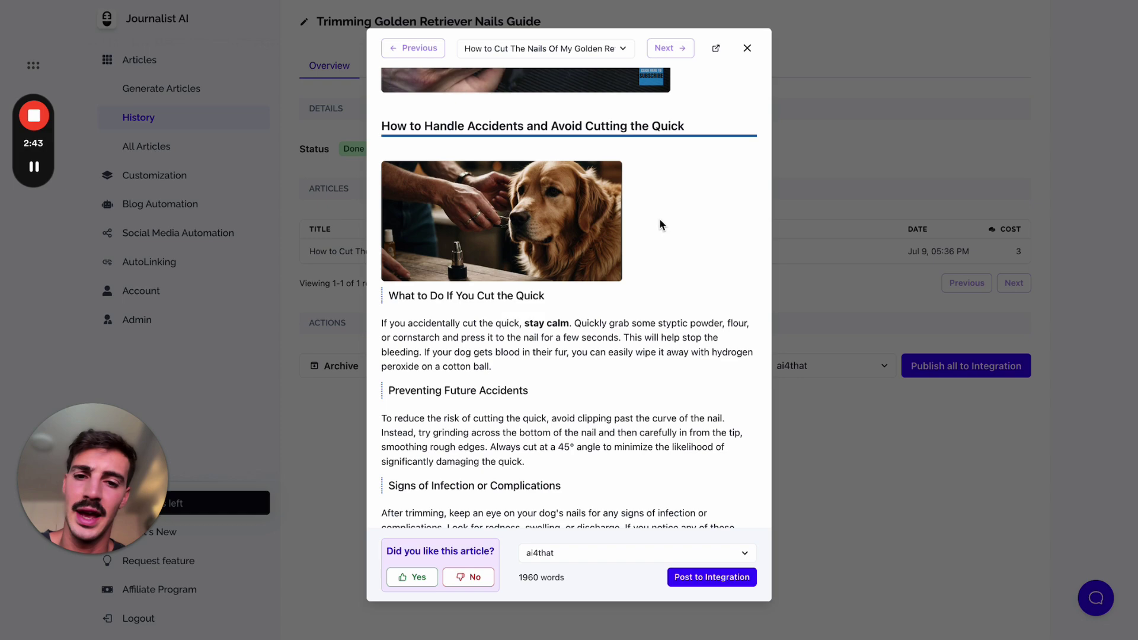
{"action": "scroll", "coordinate": [660, 219], "scroll_direction": "down", "scroll_amount": 2}
{"action": "scroll", "coordinate": [659, 219], "scroll_direction": "up", "scroll_amount": 3}
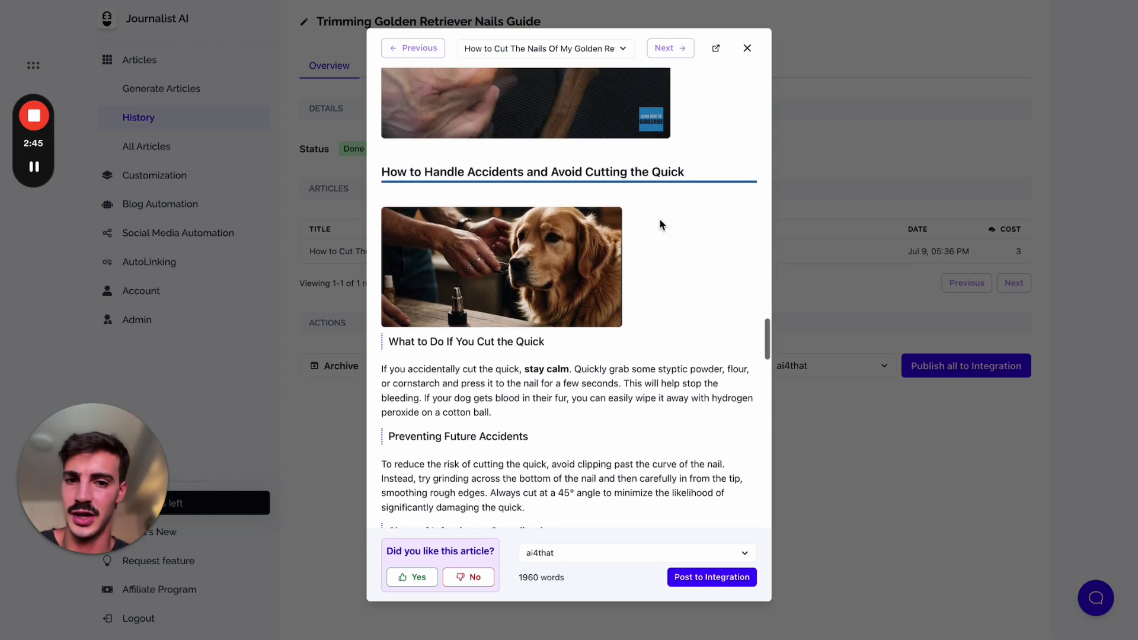
{"action": "scroll", "coordinate": [662, 224], "scroll_direction": "down", "scroll_amount": 5}
{"action": "scroll", "coordinate": [662, 222], "scroll_direction": "up", "scroll_amount": 2}
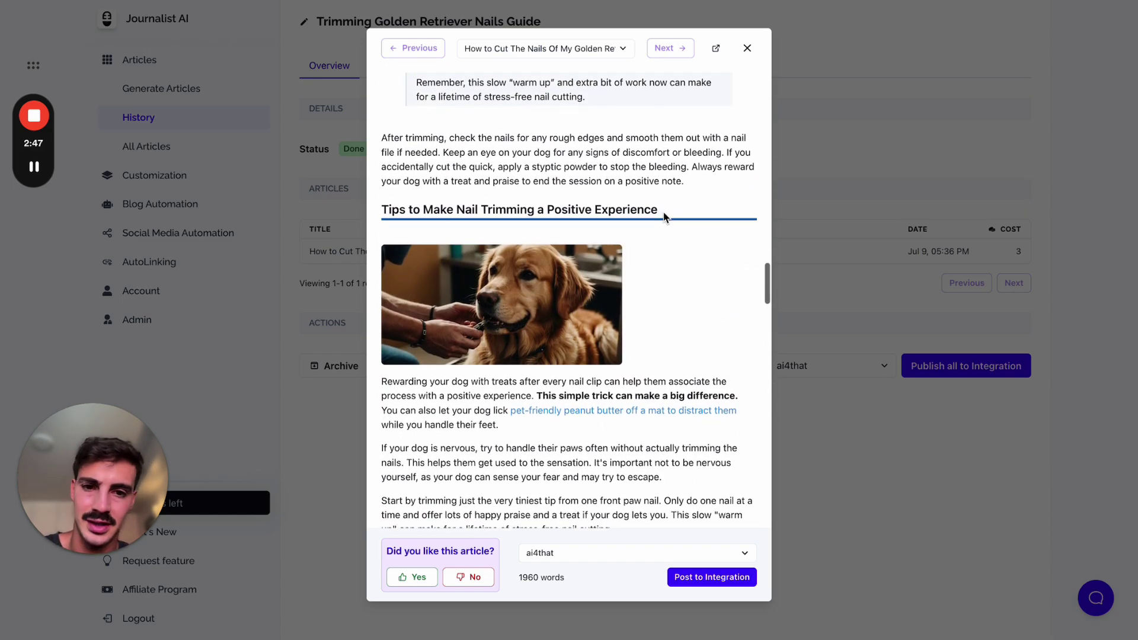
{"action": "scroll", "coordinate": [663, 216], "scroll_direction": "up", "scroll_amount": 15}
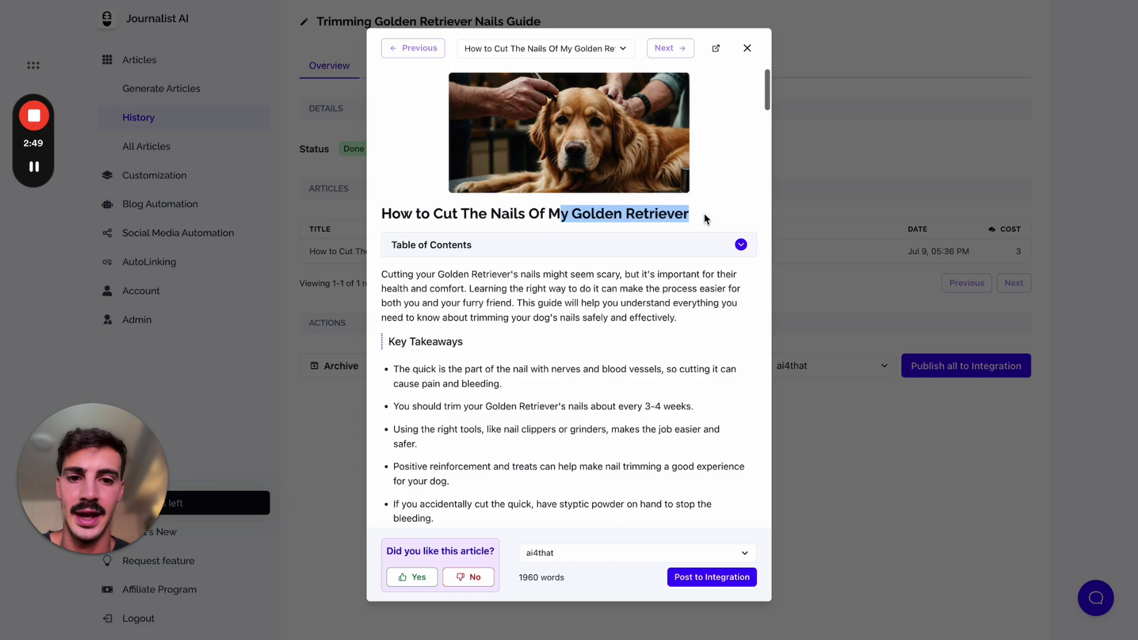
{"action": "scroll", "coordinate": [716, 157], "scroll_direction": "down", "scroll_amount": 14}
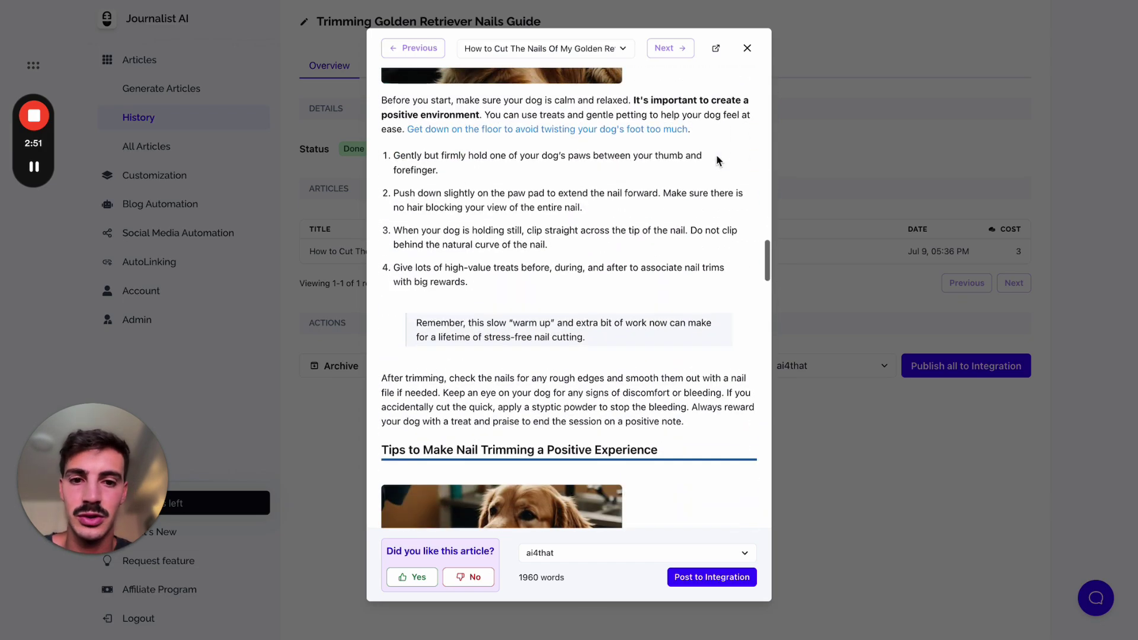
{"action": "scroll", "coordinate": [684, 205], "scroll_direction": "up", "scroll_amount": 14}
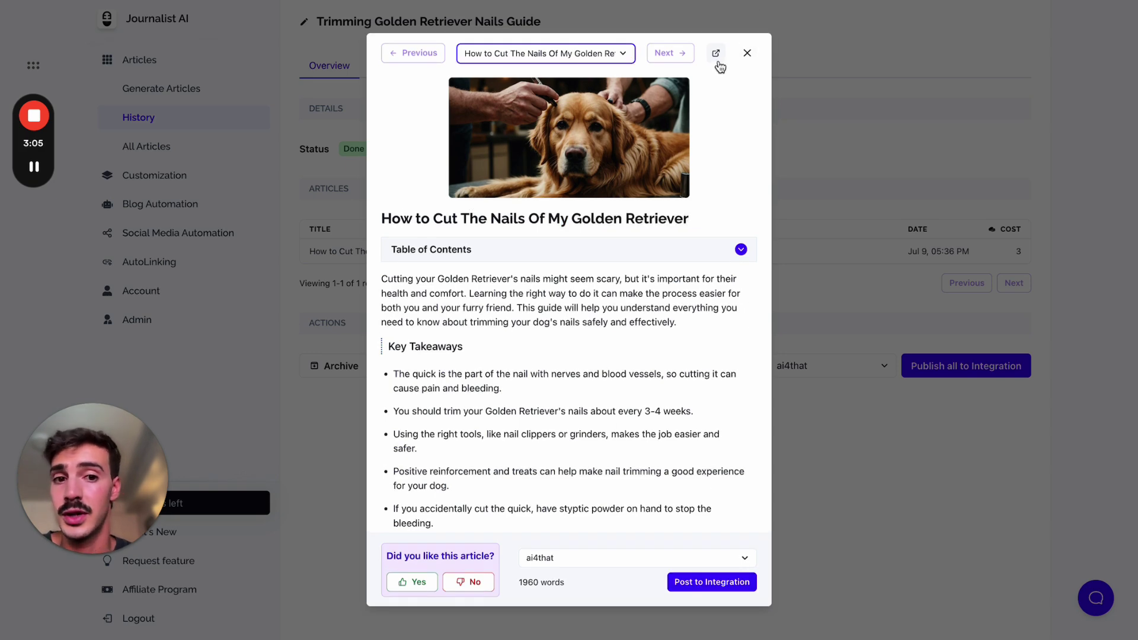
Open the golden retriever nail article on its own page and create an editable revision of it
{"action": "left_click", "coordinate": [716, 62]}
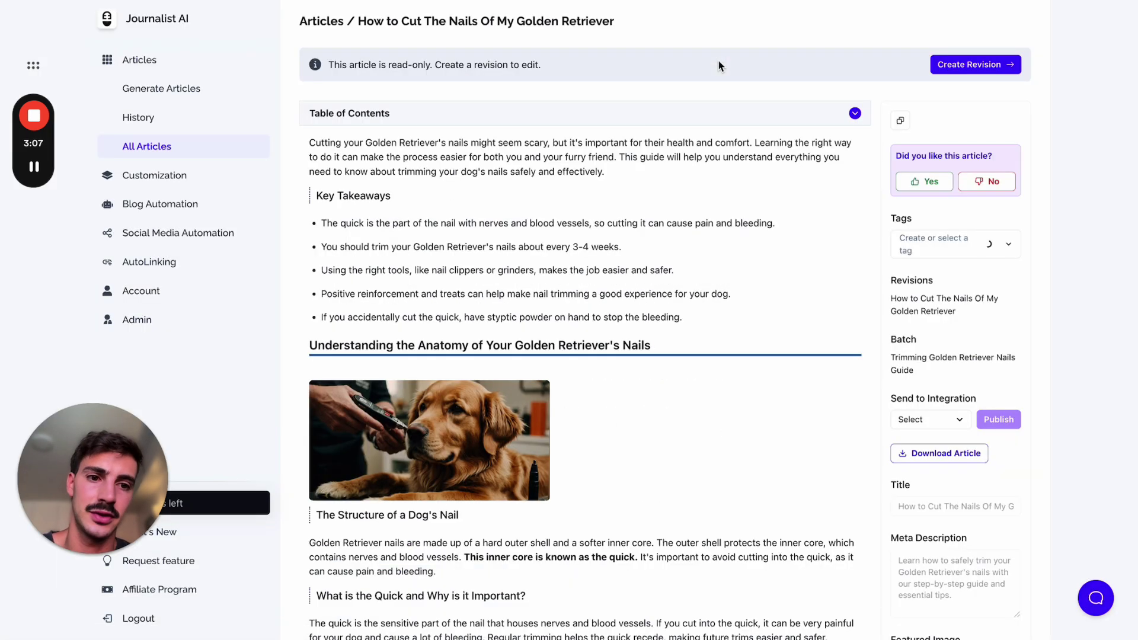
{"action": "left_click_drag", "start_coordinate": [568, 157], "coordinate": [679, 157]}
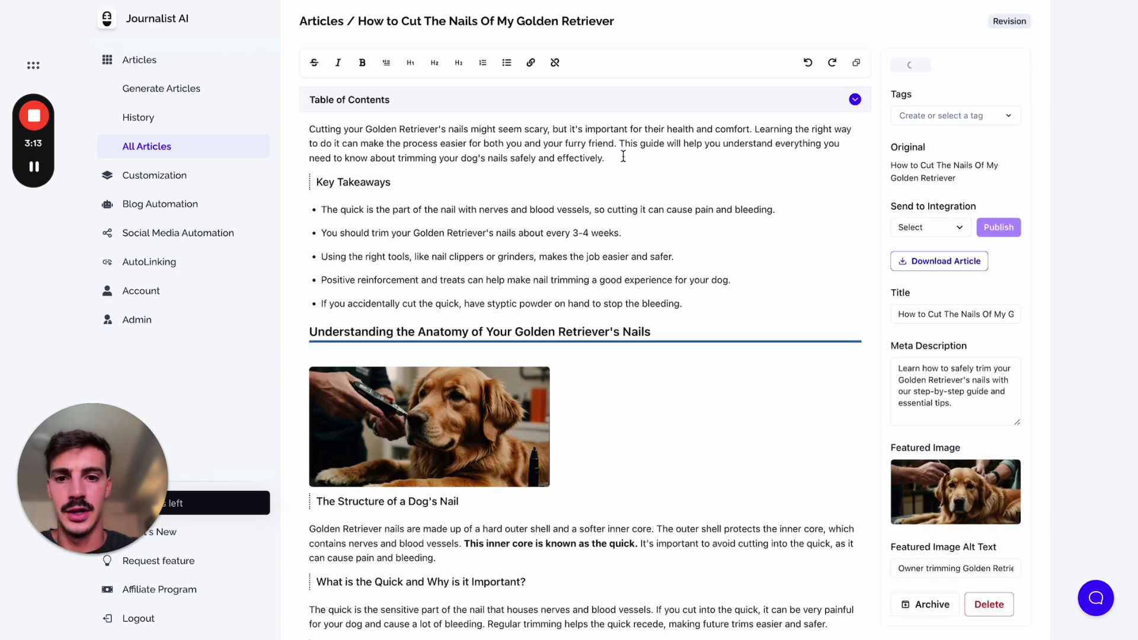
Make the word "furry" bold in the introduction and add two blank lines after that paragraph
{"action": "double_click", "coordinate": [572, 144]}
{"action": "key", "text": "super+b"}
{"action": "left_click", "coordinate": [615, 158]}
{"action": "key", "text": "Return"}
{"action": "key", "text": "Return"}
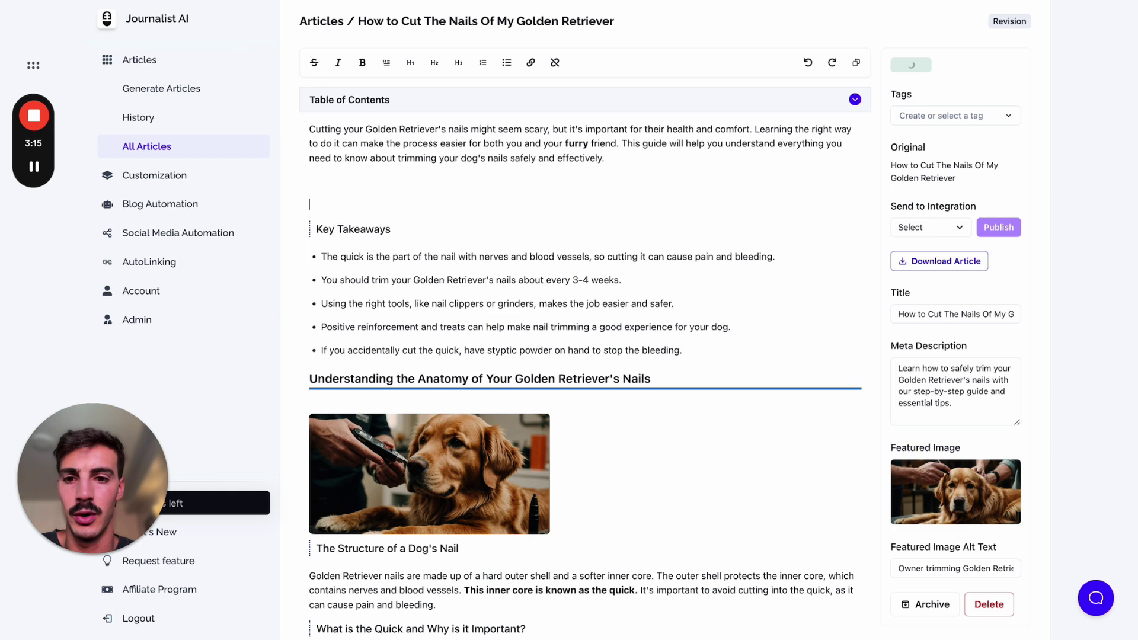
Delete the text from the end of the Key Takeaways heading through the second bullet, and insert "ssdfsdf" above it as a level 3 heading
{"action": "left_click_drag", "start_coordinate": [386, 228], "coordinate": [321, 301]}
{"action": "key", "text": "BackSpace"}
{"action": "left_click", "coordinate": [341, 180]}
{"action": "type", "text": "ssdfsdf"}
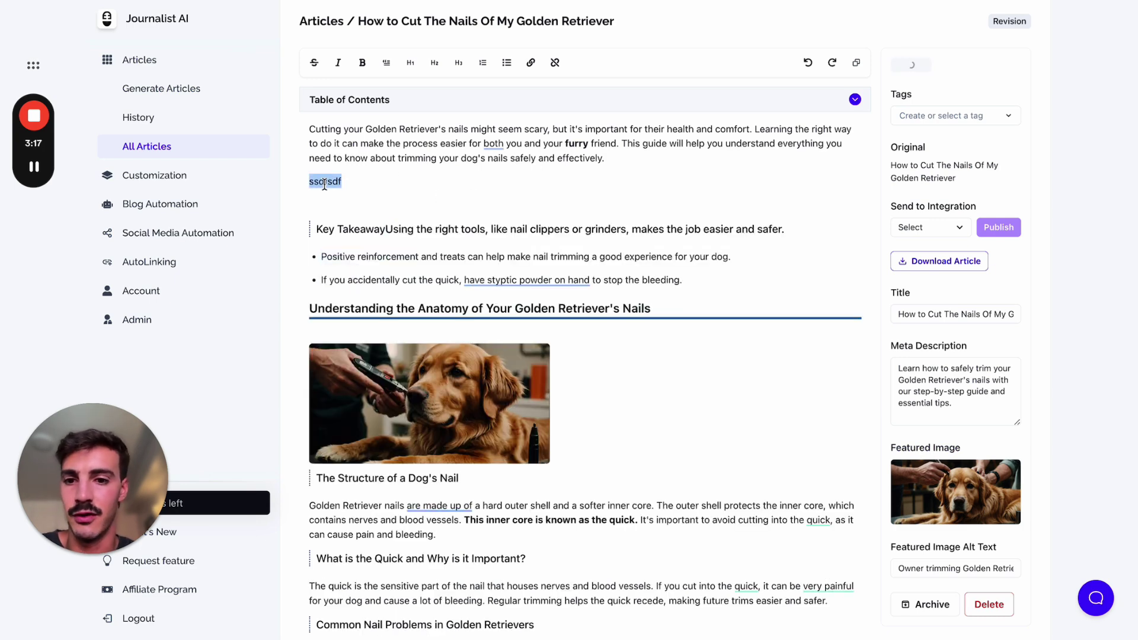
{"action": "left_click", "coordinate": [458, 63]}
Delete the image under the heading "Understanding the Anatomy of Your Golden Retriever's Nails"
{"action": "scroll", "coordinate": [457, 178], "scroll_direction": "down", "scroll_amount": 2}
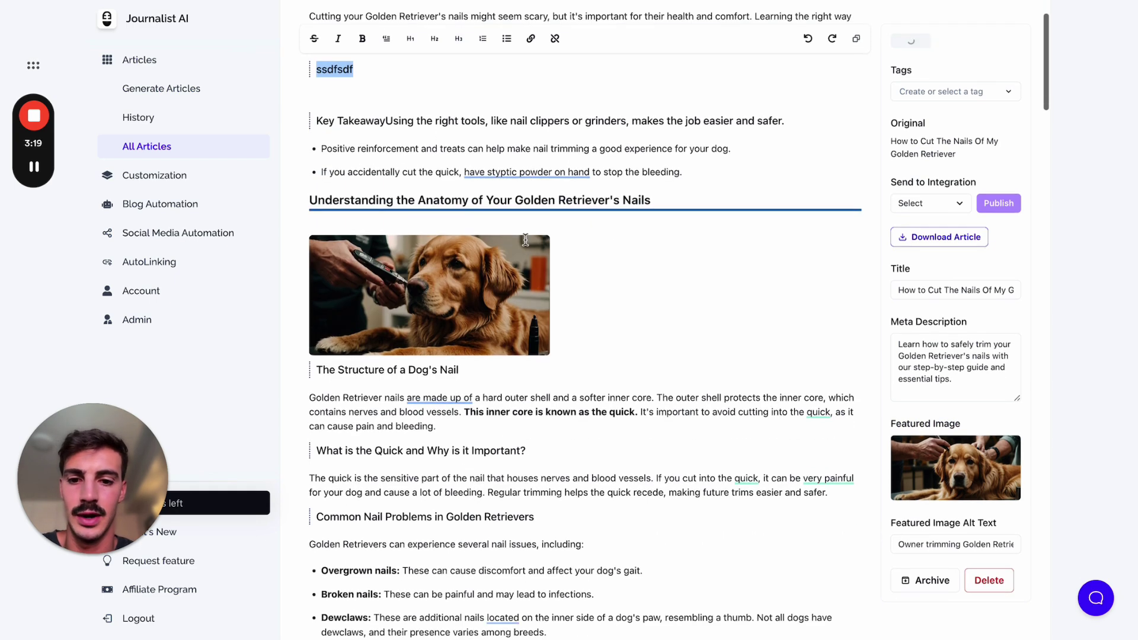
{"action": "left_click", "coordinate": [429, 294]}
{"action": "key", "text": "BackSpace"}
Link the text from "shell and a softer inner core" to "The outer shell protects" to the address "sdfsdf"
{"action": "left_click_drag", "start_coordinate": [524, 272], "coordinate": [771, 272]}
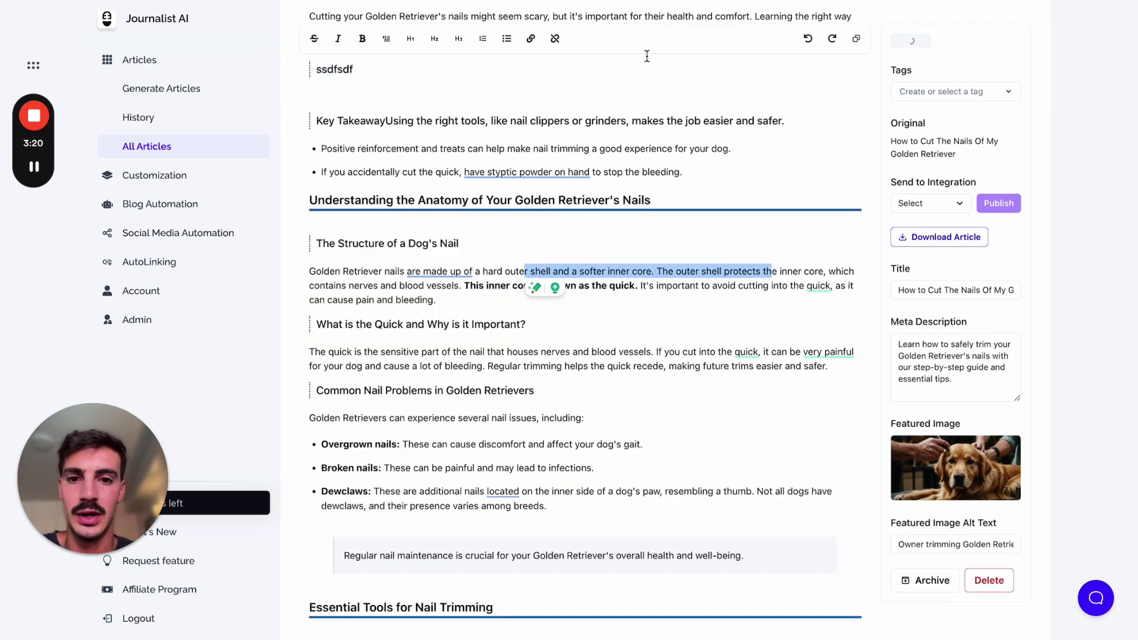
{"action": "left_click", "coordinate": [531, 48]}
{"action": "type", "text": "sdfsdf"}
{"action": "left_click", "coordinate": [682, 108]}
{"action": "left_click", "coordinate": [690, 204]}
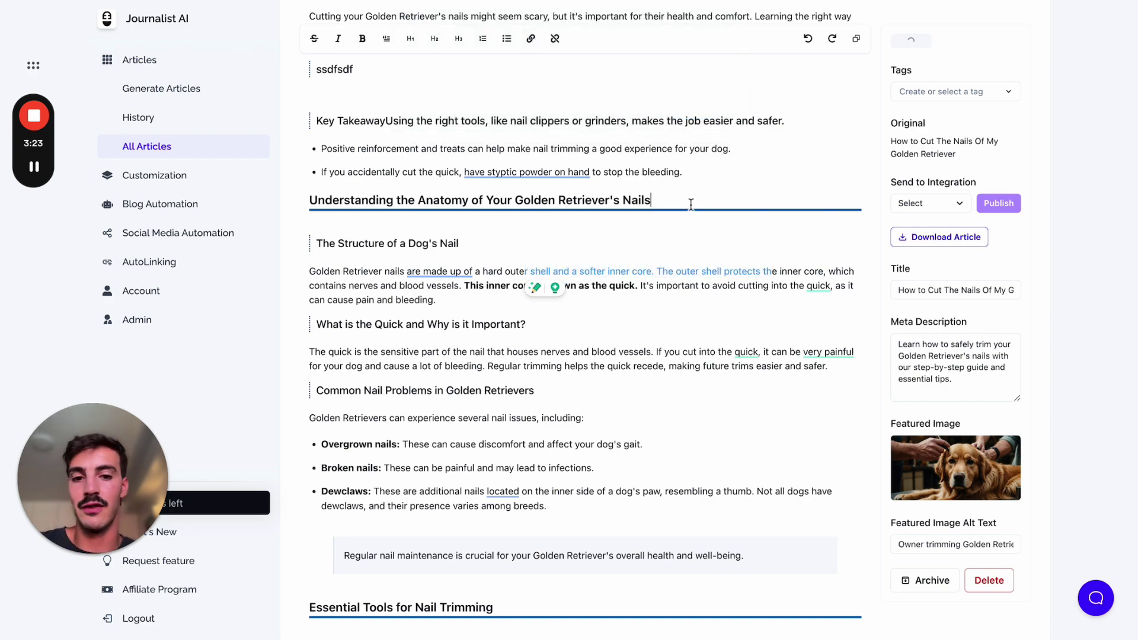
Review the rest of the revised article, including its remaining images and embedded video, and return to the beginning
{"action": "scroll", "coordinate": [690, 204], "scroll_direction": "down", "scroll_amount": 15}
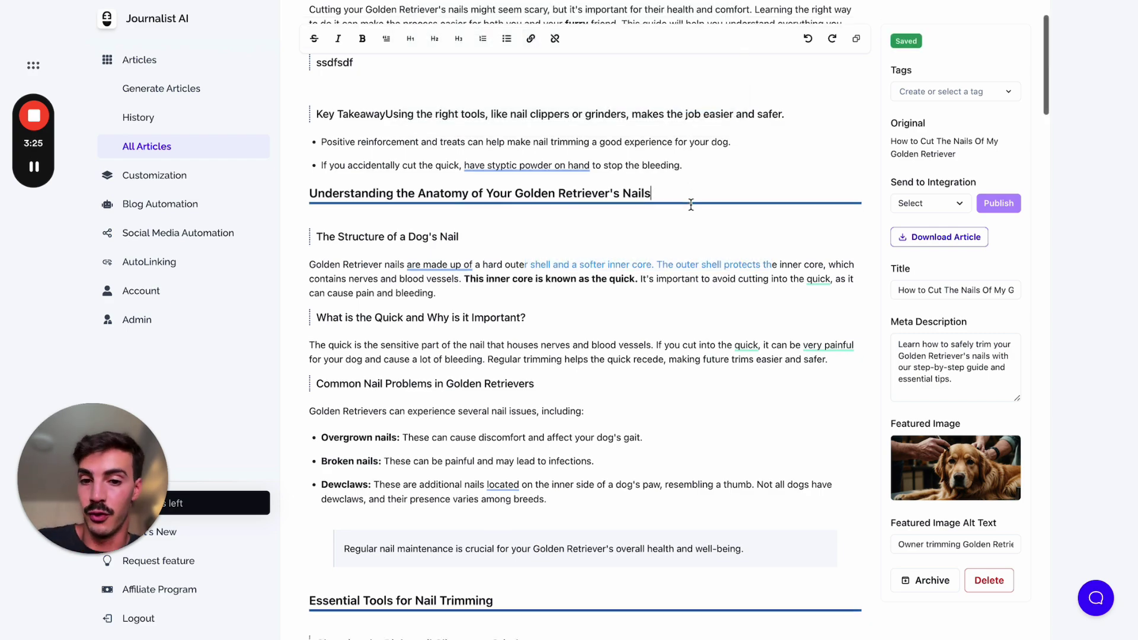
{"action": "scroll", "coordinate": [690, 204], "scroll_direction": "down", "scroll_amount": 5}
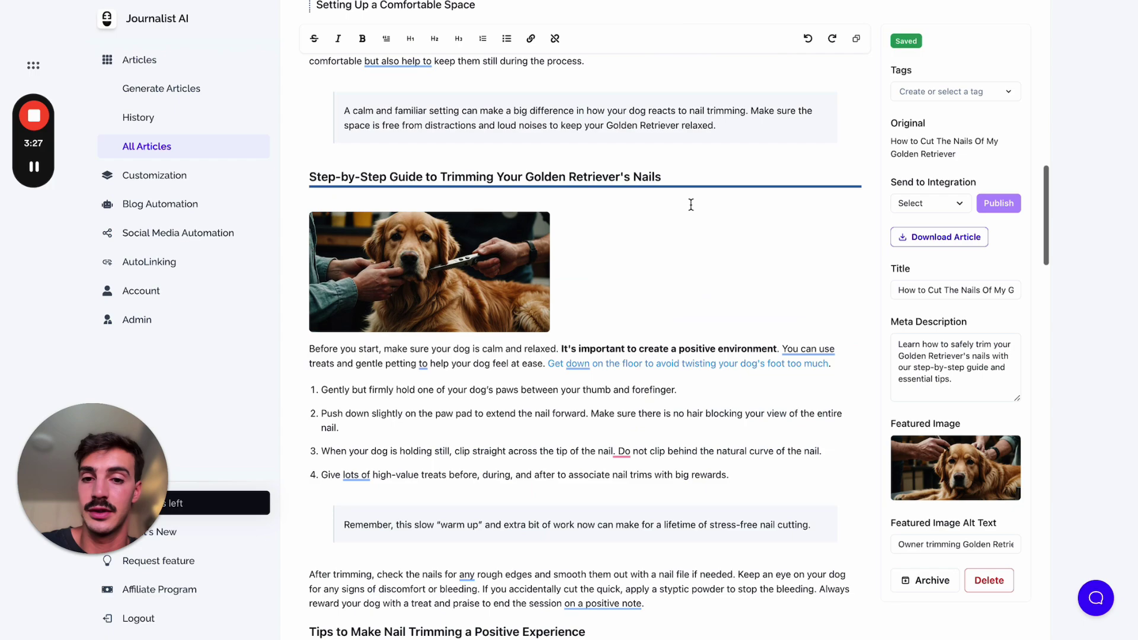
{"action": "scroll", "coordinate": [690, 203], "scroll_direction": "down", "scroll_amount": 12}
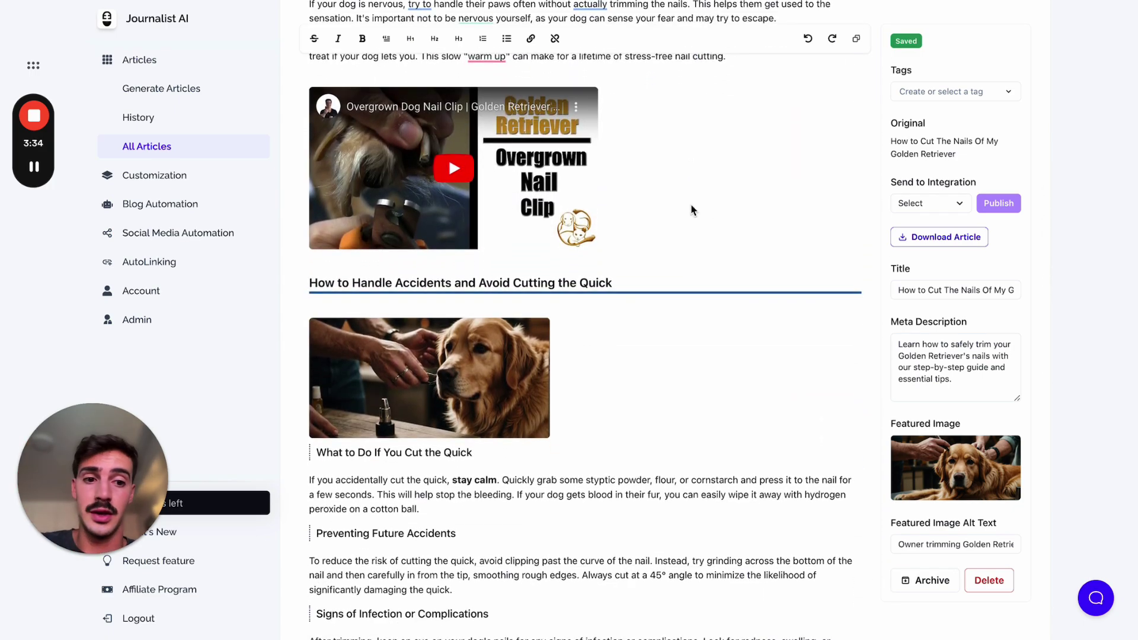
{"action": "scroll", "coordinate": [892, 386], "scroll_direction": "down", "scroll_amount": 3}
{"action": "scroll", "coordinate": [769, 128], "scroll_direction": "up", "scroll_amount": 20}
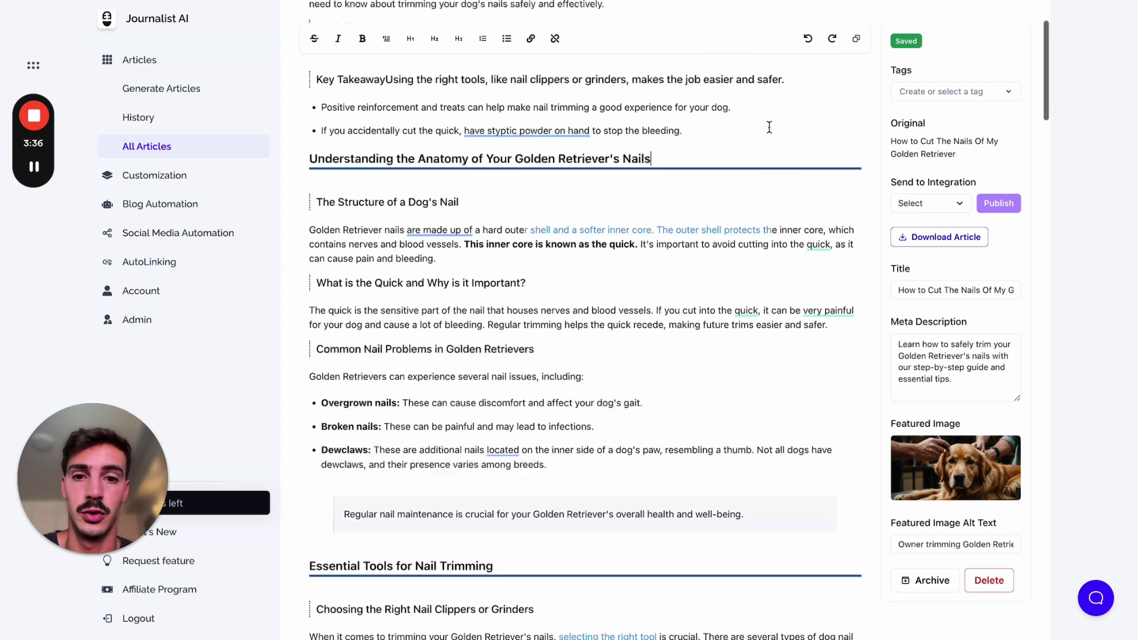
{"action": "scroll", "coordinate": [769, 127], "scroll_direction": "up", "scroll_amount": 3}
Go to the blog automation integrations and start creating a new integration
{"action": "left_click", "coordinate": [165, 203]}
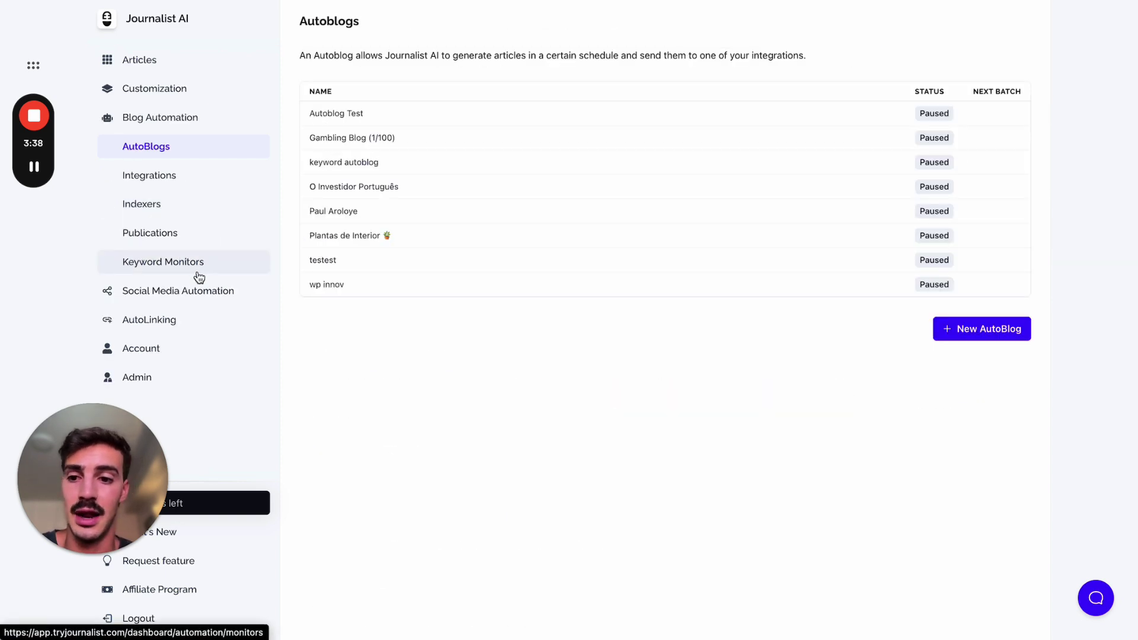
{"action": "left_click", "coordinate": [224, 178]}
{"action": "left_click", "coordinate": [1025, 508]}
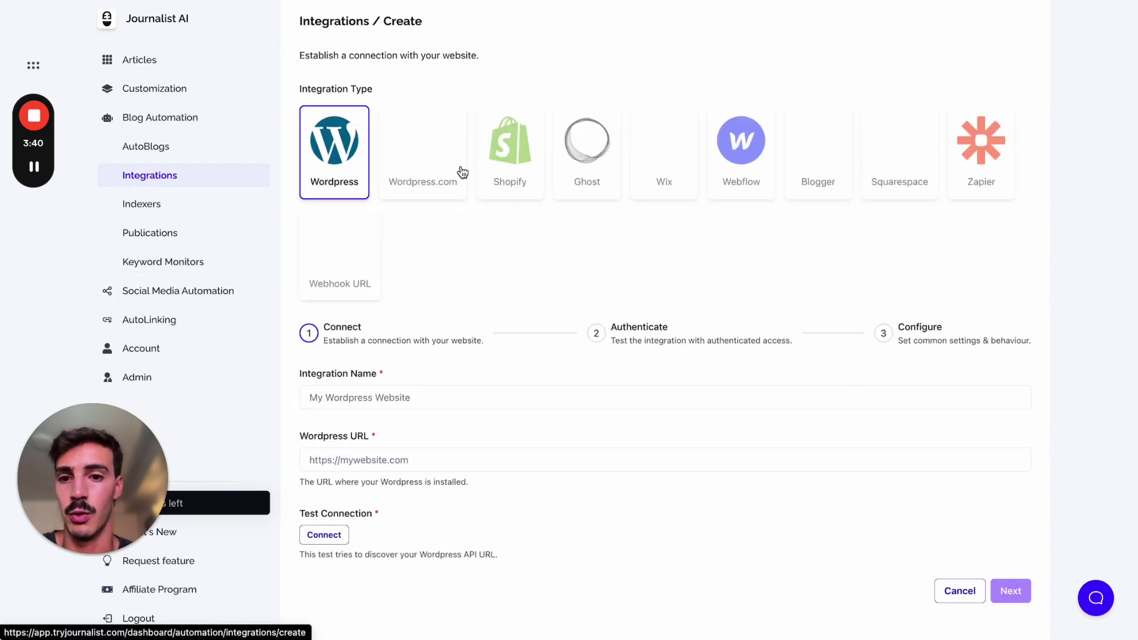
Look through the setup options for the Wordpress.com, Shopify, Ghost, Webflow, Blogger and Squarespace integration types
{"action": "left_click", "coordinate": [461, 170]}
{"action": "left_click", "coordinate": [516, 172]}
{"action": "left_click", "coordinate": [592, 174]}
{"action": "left_click", "coordinate": [738, 180]}
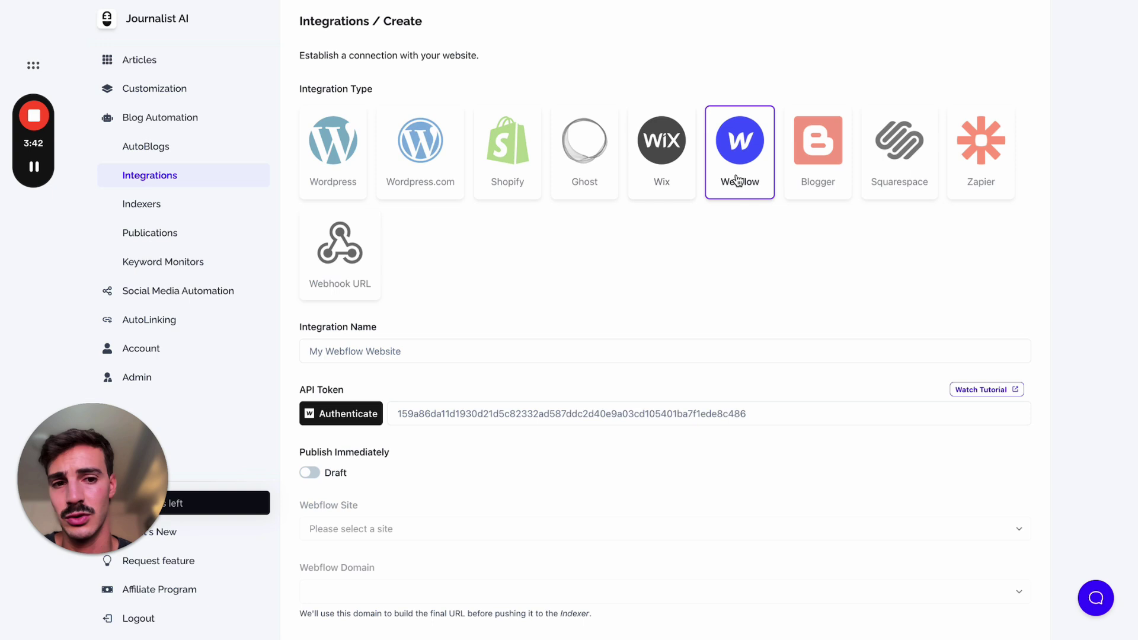
{"action": "left_click", "coordinate": [818, 175]}
{"action": "left_click", "coordinate": [876, 178]}
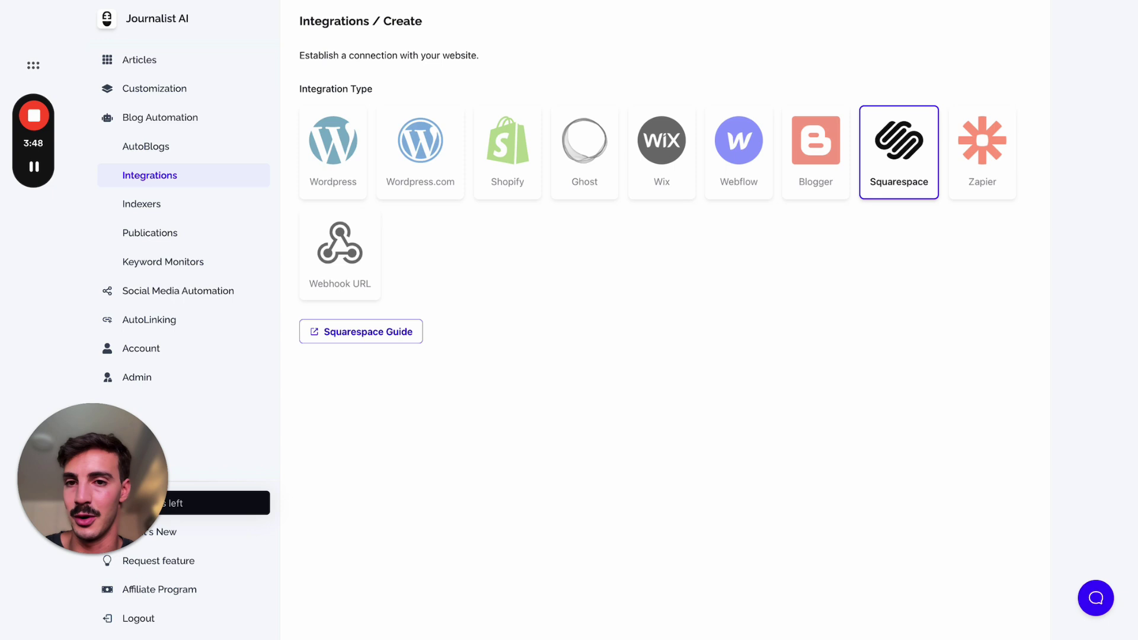
Switch to the "Starting an AI-Driven SEO Agency" batch and view its article
{"action": "key", "text": "ctrl+Tab"}
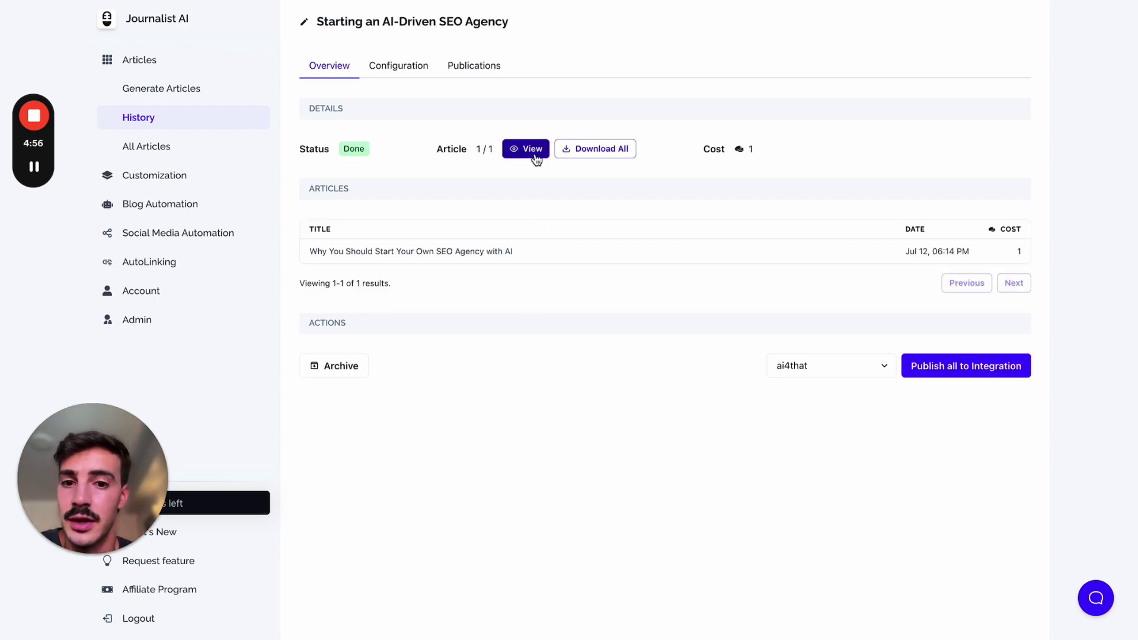
{"action": "left_click", "coordinate": [527, 149]}
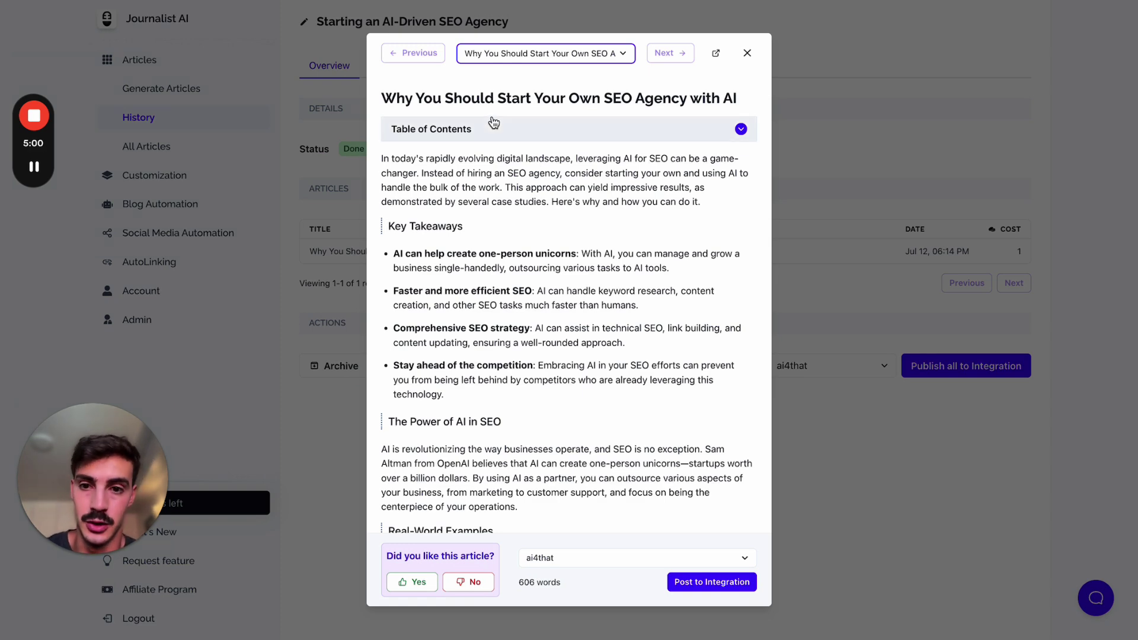
Switch to the source YouTube video, highlight part of its title and skip ahead to the chapter "Applying AI to SEO"
{"action": "left_click", "coordinate": [347, 1]}
{"action": "scroll", "coordinate": [341, 252], "scroll_direction": "down", "scroll_amount": 3}
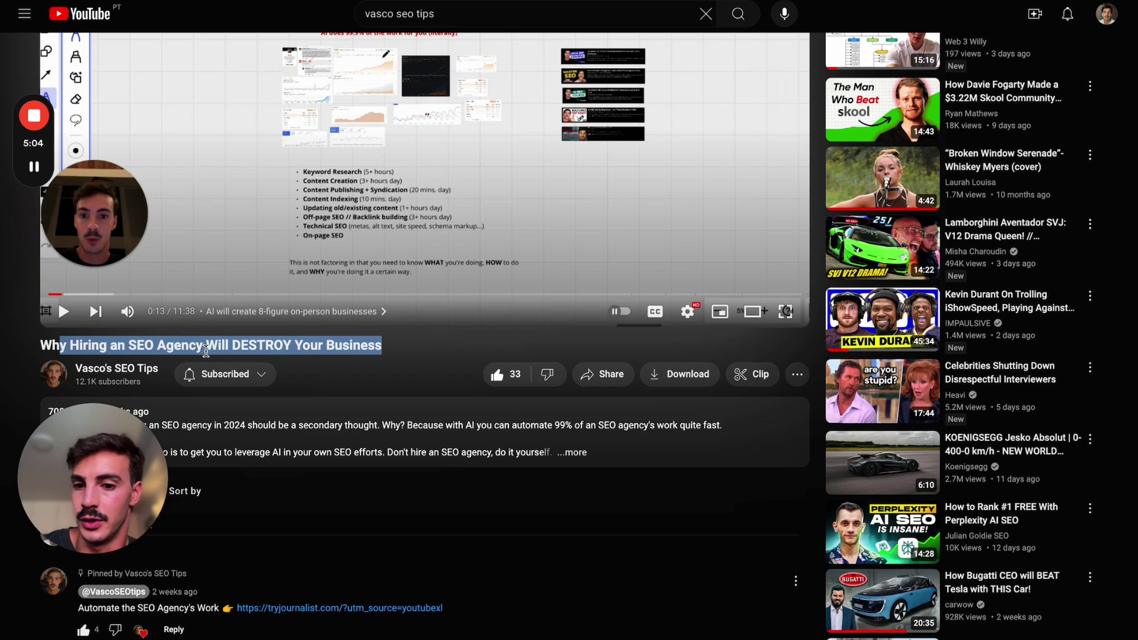
{"action": "left_click_drag", "start_coordinate": [206, 351], "coordinate": [380, 348]}
{"action": "scroll", "coordinate": [379, 350], "scroll_direction": "up", "scroll_amount": 4}
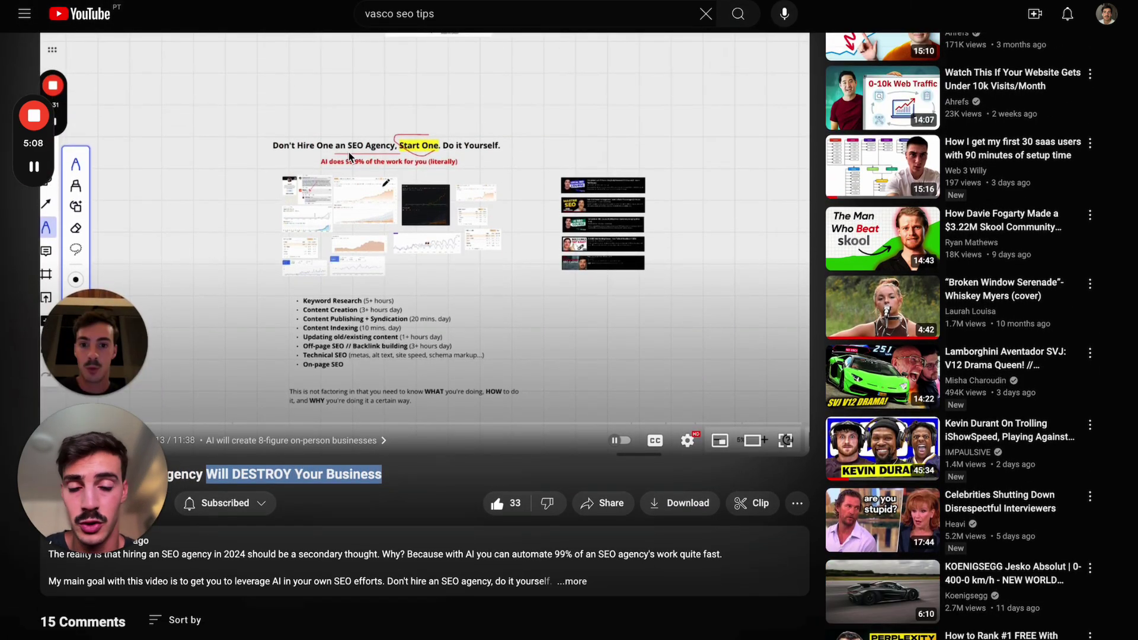
{"action": "left_click", "coordinate": [386, 423]}
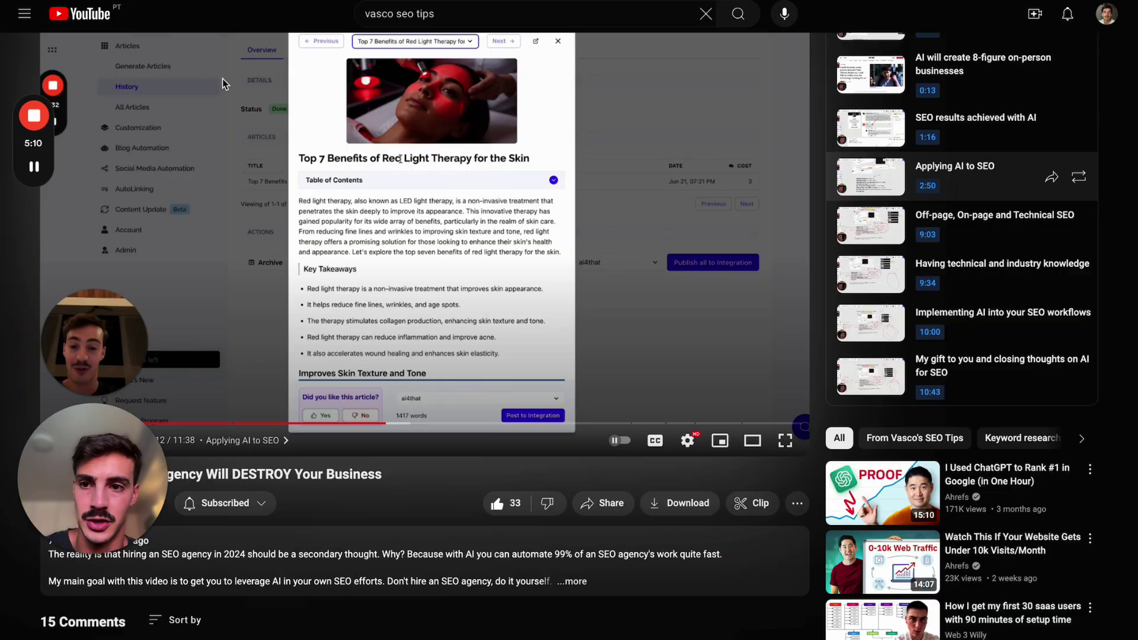
Return to the SEO agency article, highlight its title, and expand and collapse its table of contents
{"action": "key", "text": "ctrl+Tab"}
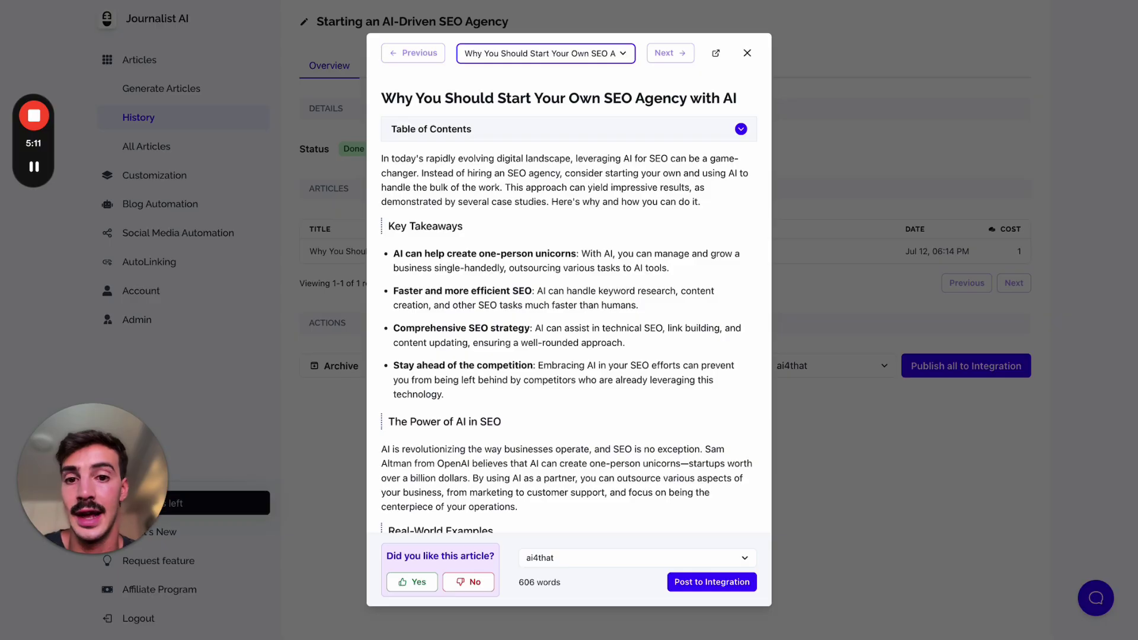
{"action": "triple_click", "coordinate": [487, 102]}
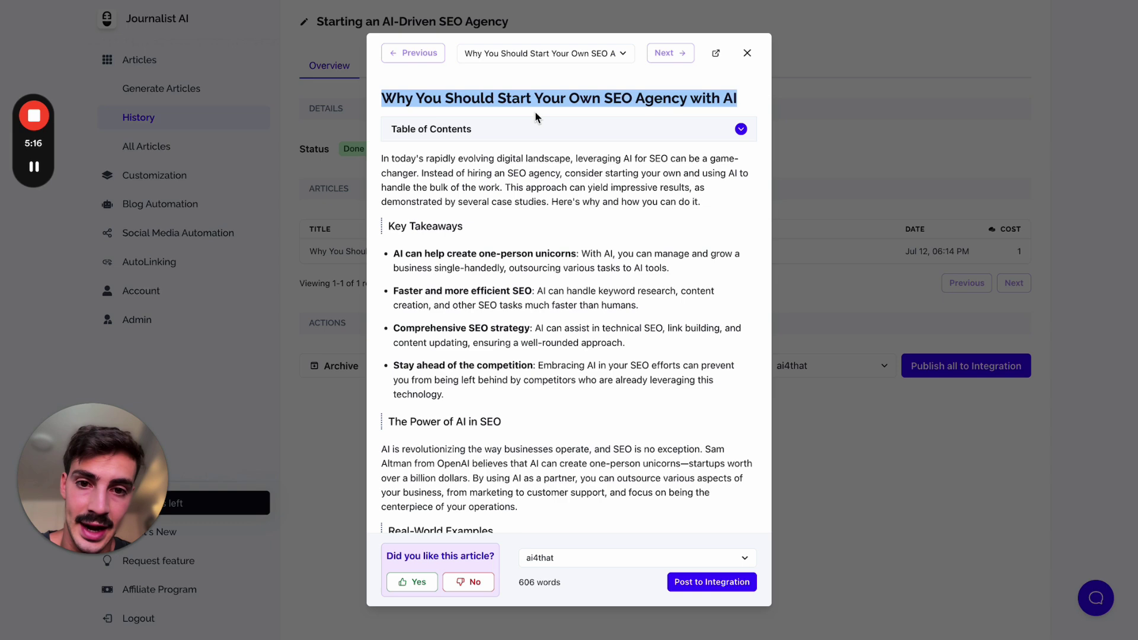
{"action": "left_click", "coordinate": [688, 131]}
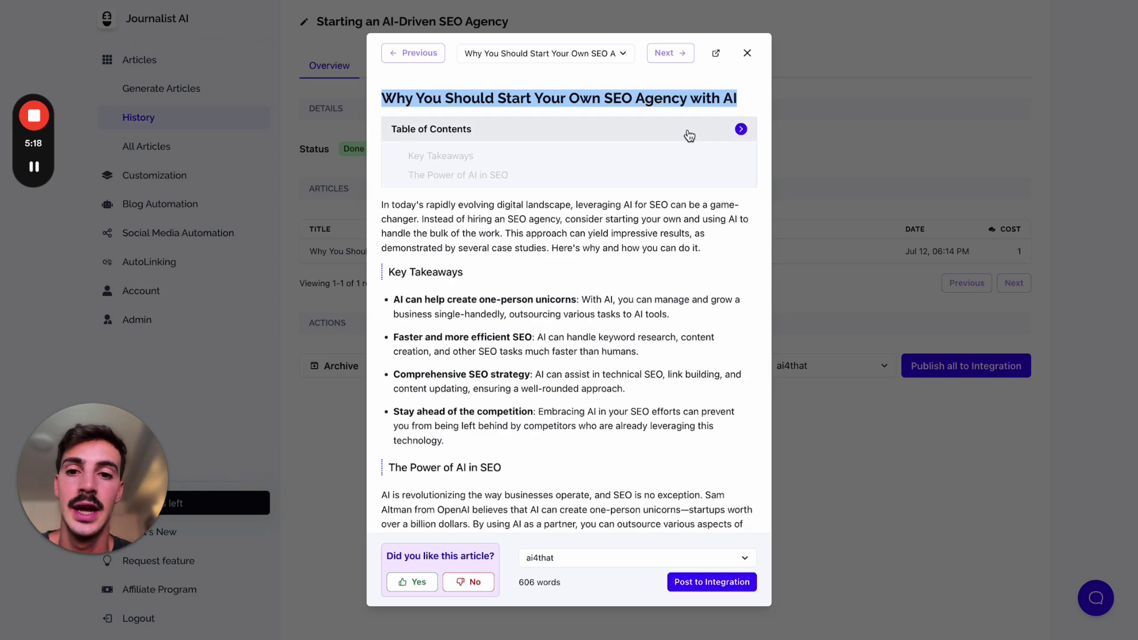
{"action": "left_click", "coordinate": [580, 128]}
Review the SEO agency article from its key takeaways through the conclusion and meta description, and return to the title
{"action": "scroll", "coordinate": [579, 127], "scroll_direction": "down", "scroll_amount": 2}
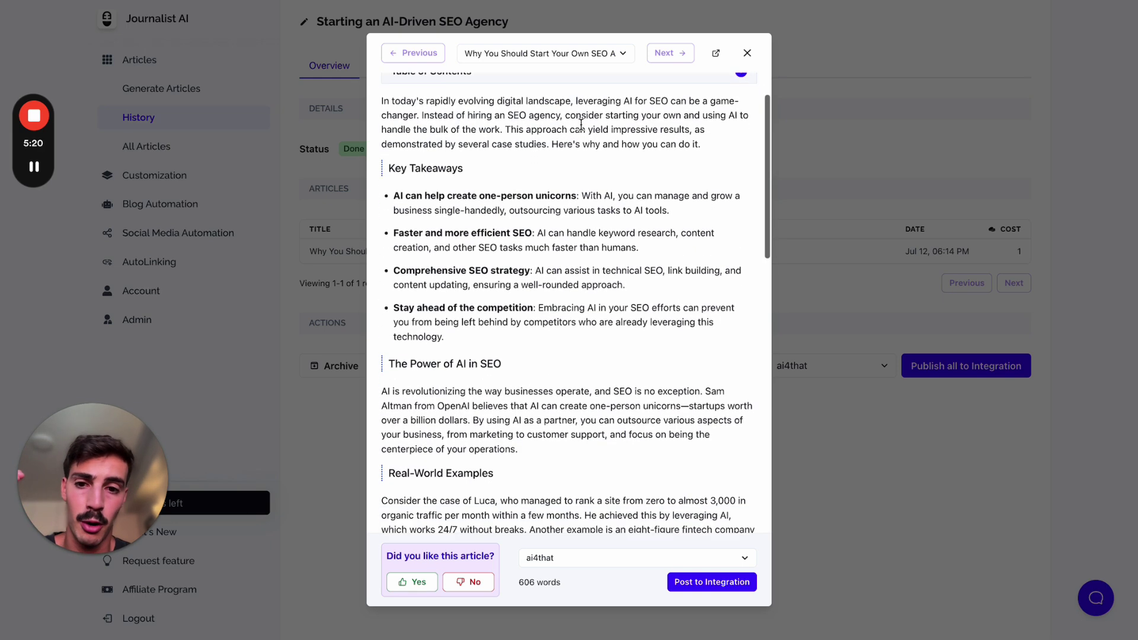
{"action": "left_click_drag", "start_coordinate": [385, 163], "coordinate": [541, 296]}
{"action": "scroll", "coordinate": [540, 302], "scroll_direction": "down", "scroll_amount": 6}
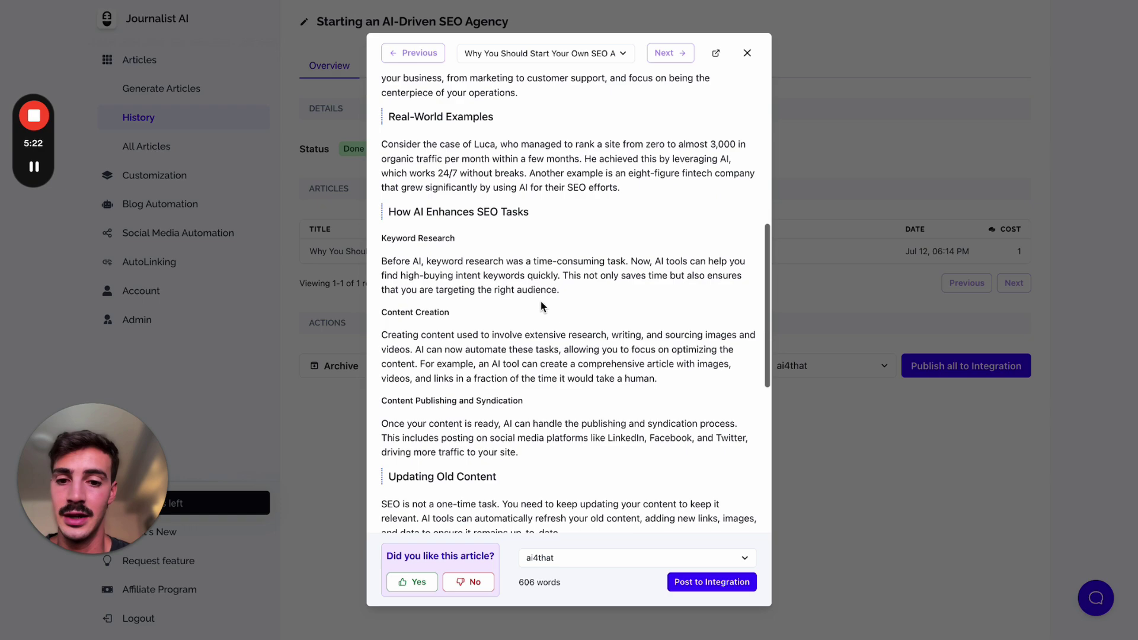
{"action": "scroll", "coordinate": [540, 304], "scroll_direction": "down", "scroll_amount": 7}
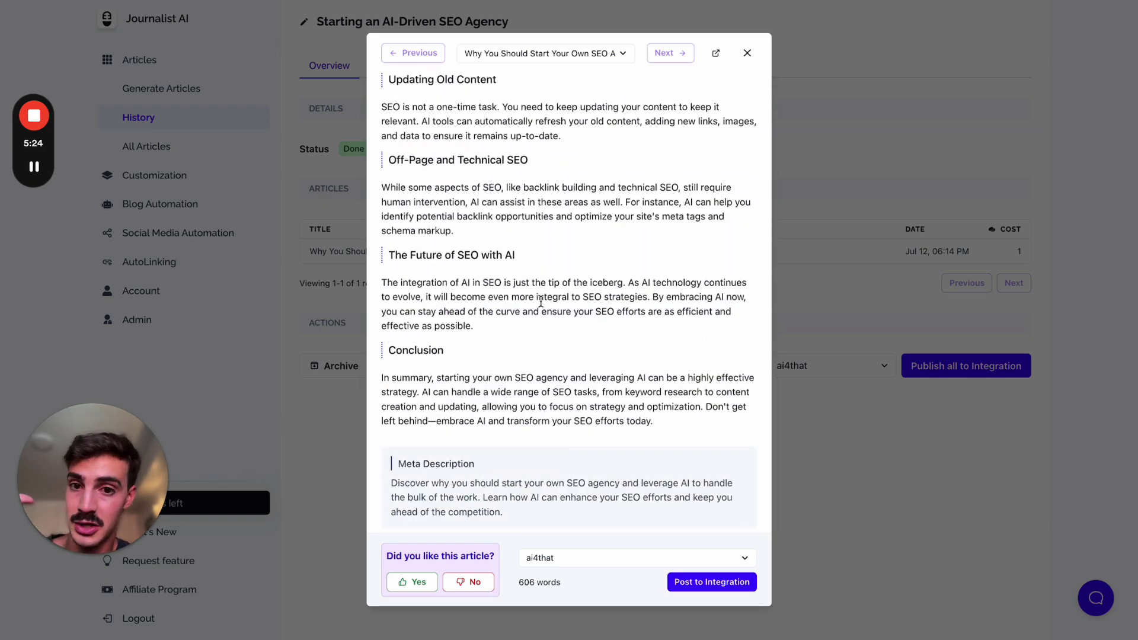
{"action": "scroll", "coordinate": [541, 303], "scroll_direction": "up", "scroll_amount": 15}
{"action": "left_click", "coordinate": [585, 233]}
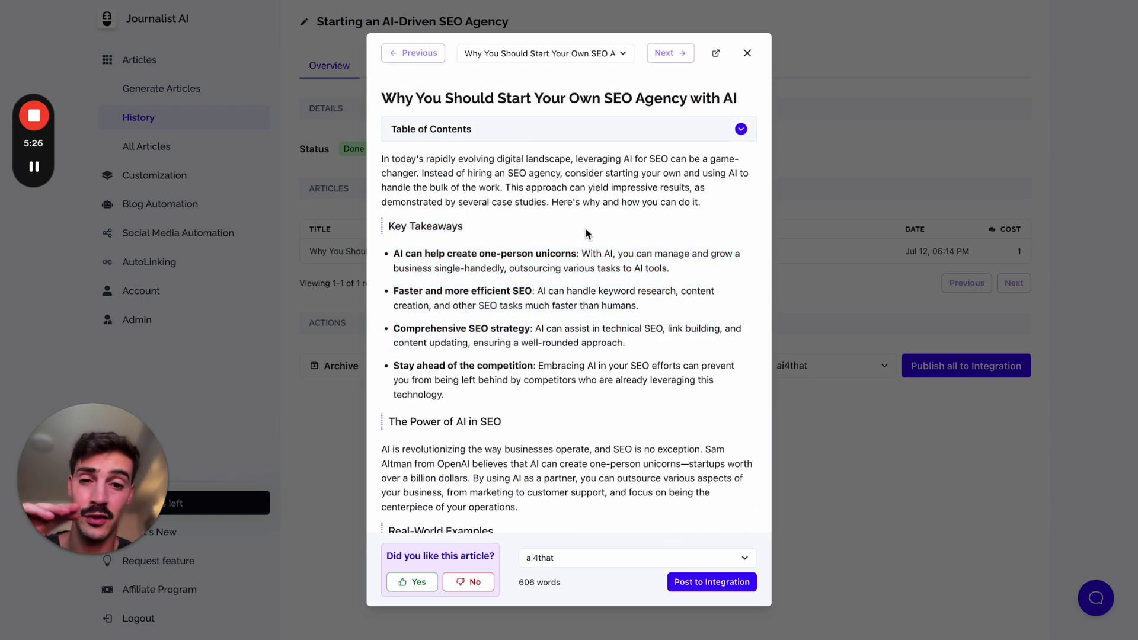
Sketch red freehand annotations over the article's introduction and key takeaways, and exit the annotation tool
{"action": "key", "text": "ctrl+shift+a"}
{"action": "mouse_move", "coordinate": [429, 358]}
{"action": "left_mouse_down"}
{"action": "mouse_move", "coordinate": [573, 415]}
{"action": "mouse_move", "coordinate": [438, 362]}
{"action": "left_mouse_up"}
{"action": "left_click_drag", "start_coordinate": [658, 320], "coordinate": [831, 239]}
{"action": "mouse_move", "coordinate": [427, 144]}
{"action": "left_mouse_down"}
{"action": "mouse_move", "coordinate": [428, 243]}
{"action": "mouse_move", "coordinate": [560, 116]}
{"action": "mouse_move", "coordinate": [499, 123]}
{"action": "left_mouse_up"}
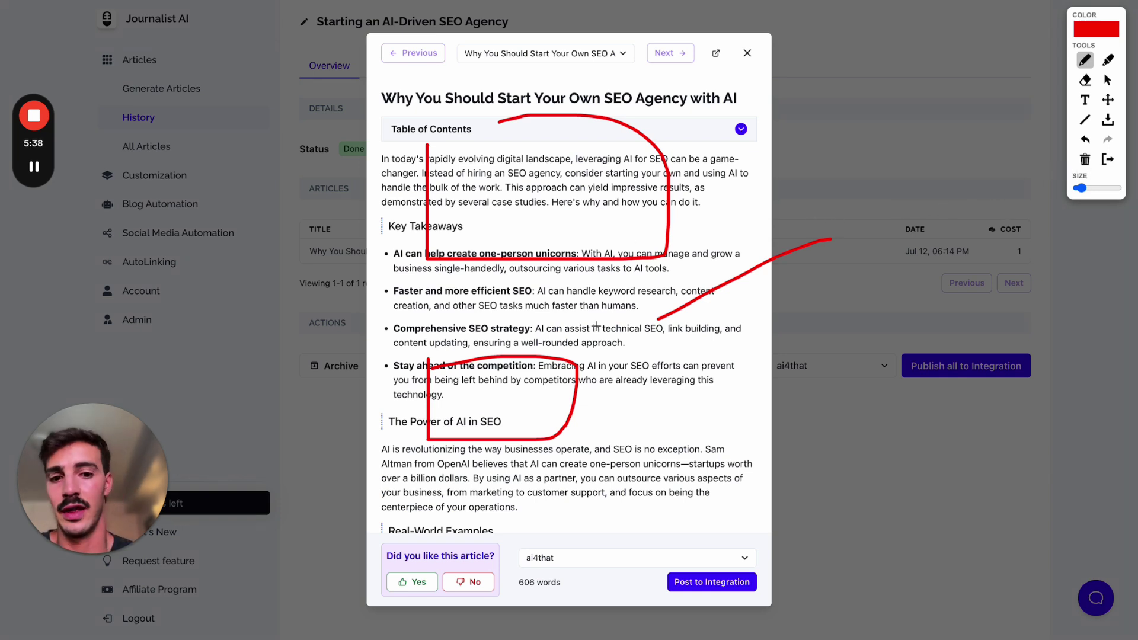
{"action": "left_click", "coordinate": [1108, 159]}
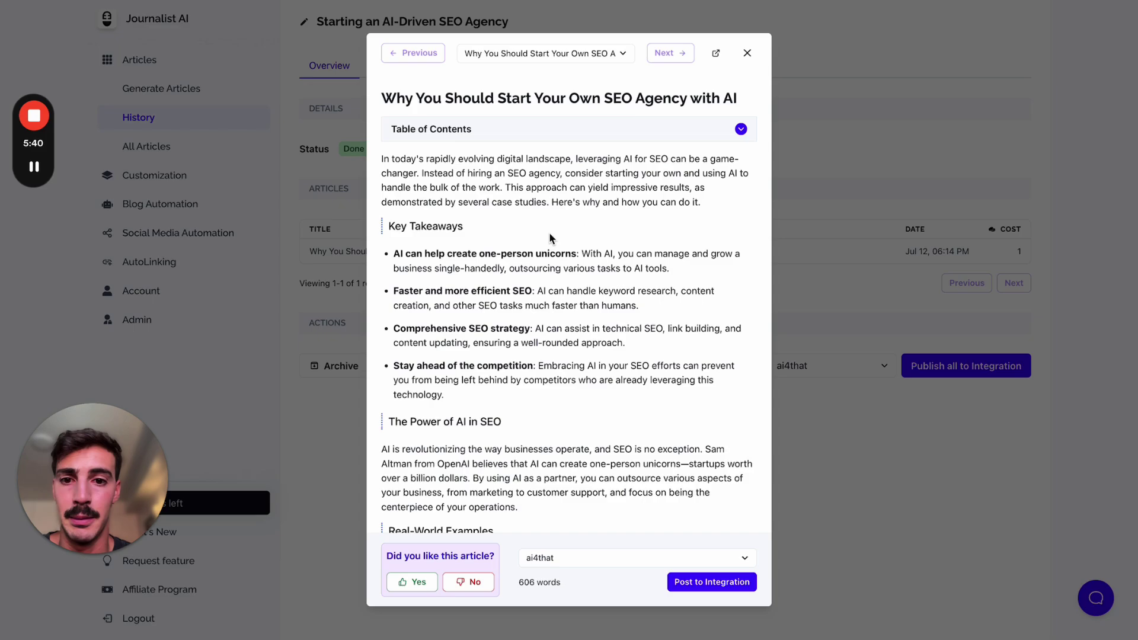
Highlight the whole text of the SEO agency article, check it against the source YouTube video, and return to the article
{"action": "scroll", "coordinate": [550, 239], "scroll_direction": "down", "scroll_amount": 14}
{"action": "left_click_drag", "start_coordinate": [574, 526], "coordinate": [474, 3]}
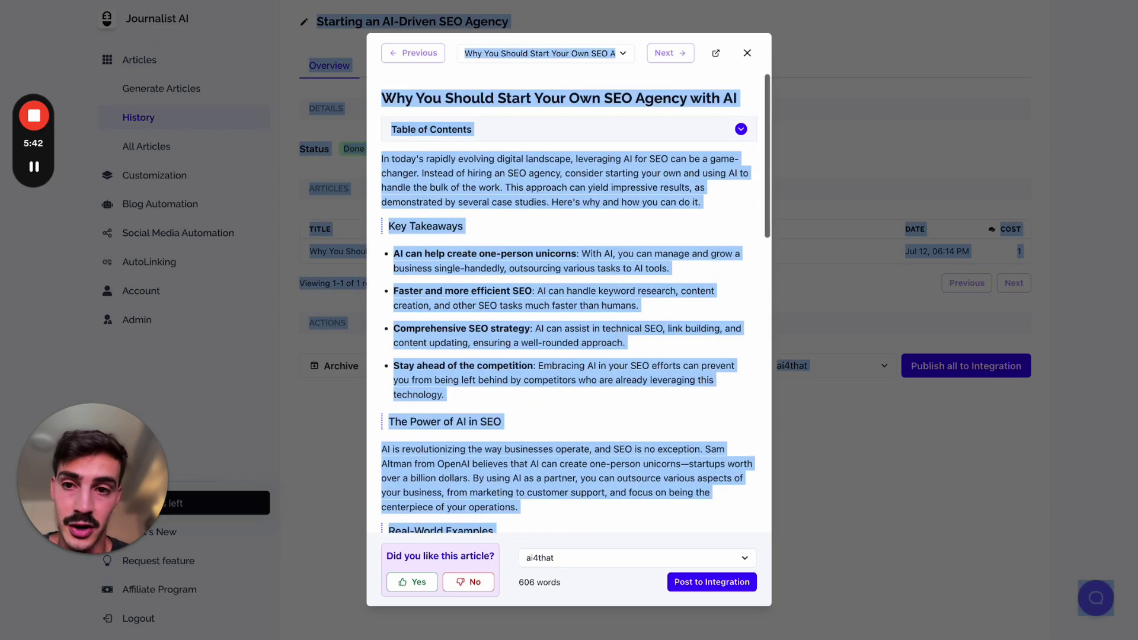
{"action": "key", "text": "ctrl+Tab"}
{"action": "scroll", "coordinate": [440, 331], "scroll_direction": "down", "scroll_amount": 2}
{"action": "scroll", "coordinate": [282, 222], "scroll_direction": "up", "scroll_amount": 2}
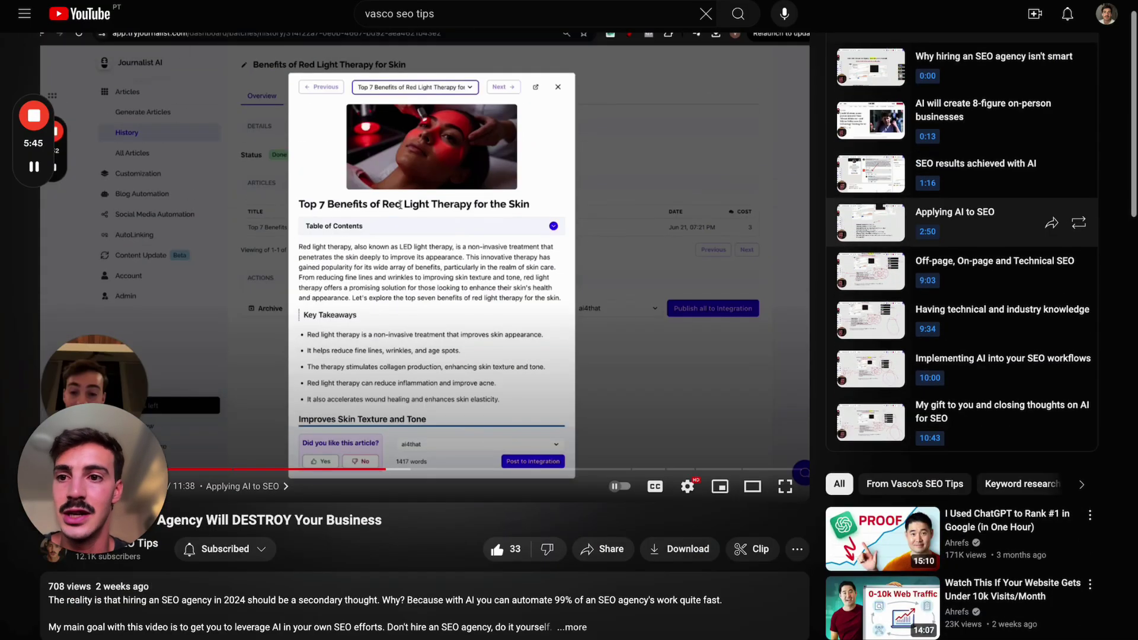
{"action": "key", "text": "ctrl+shift+Tab"}
{"action": "left_click", "coordinate": [502, 209]}
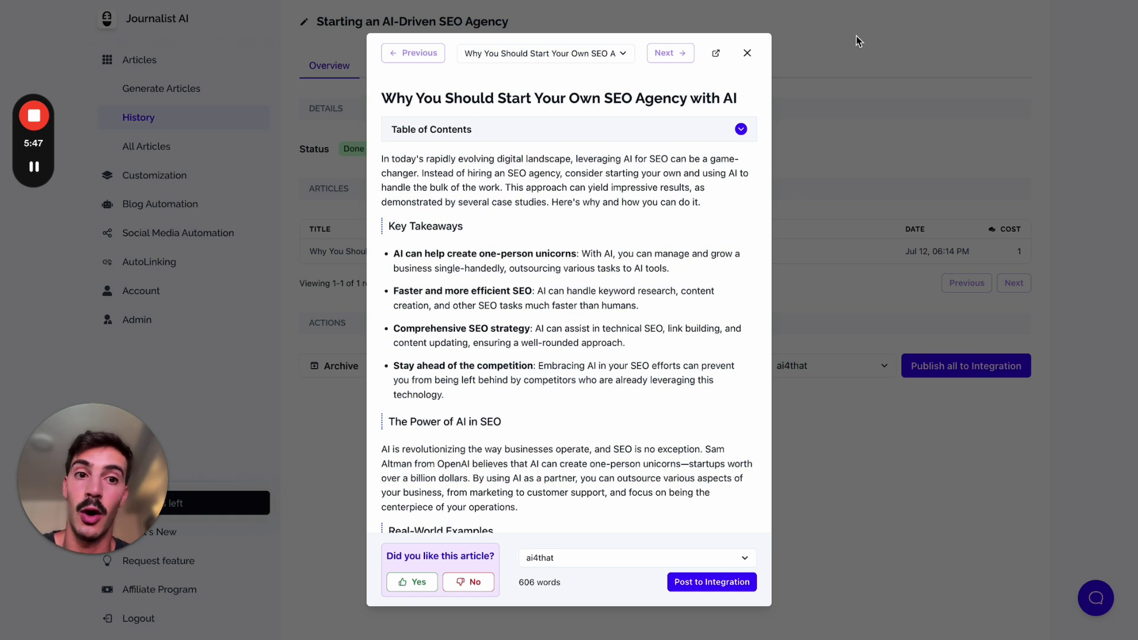
Sketch a red arrow towards the key takeaways and a vertical line down the article, and exit the annotation tool
{"action": "key", "text": "alt+shift+d"}
{"action": "left_click_drag", "start_coordinate": [913, 73], "coordinate": [711, 236]}
{"action": "mouse_move", "coordinate": [715, 226]}
{"action": "left_mouse_down"}
{"action": "mouse_move", "coordinate": [710, 236]}
{"action": "mouse_move", "coordinate": [726, 240]}
{"action": "left_mouse_up"}
{"action": "left_click_drag", "start_coordinate": [661, 101], "coordinate": [661, 561]}
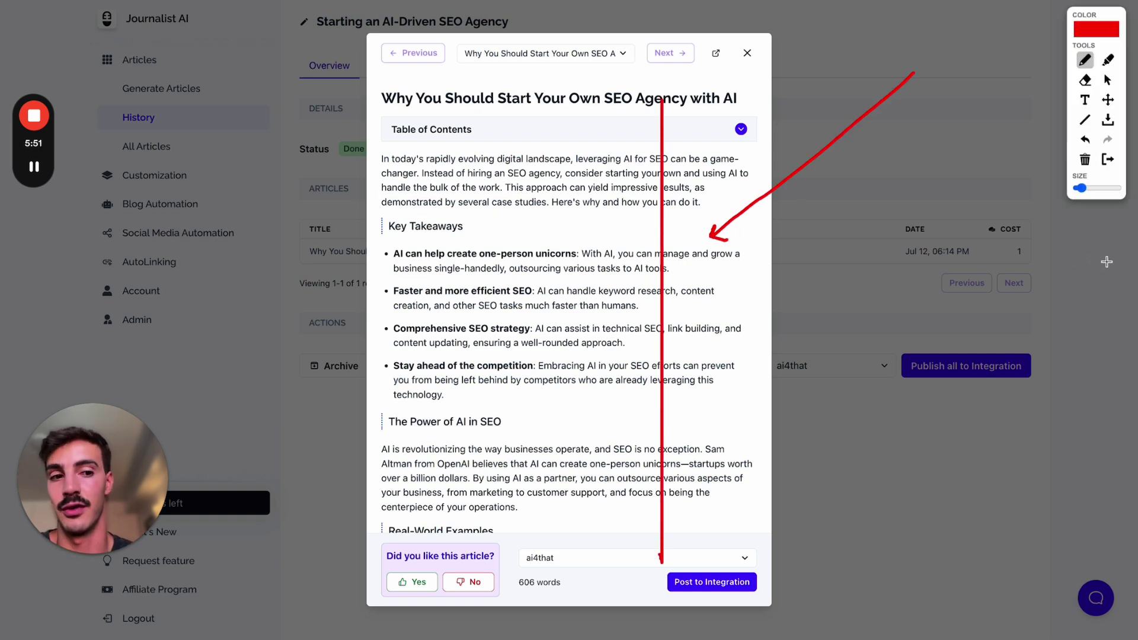
{"action": "left_click", "coordinate": [1108, 159]}
Open the SEO agency article on its own page and create an editable revision of it
{"action": "scroll", "coordinate": [741, 527], "scroll_direction": "down", "scroll_amount": 15}
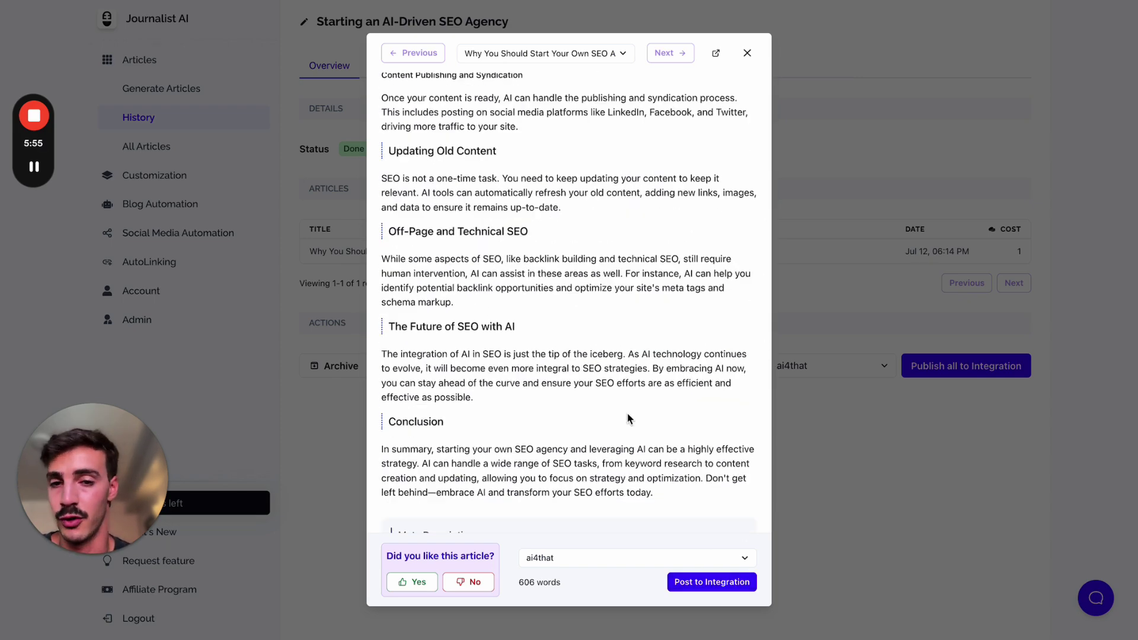
{"action": "scroll", "coordinate": [713, 462], "scroll_direction": "up", "scroll_amount": 15}
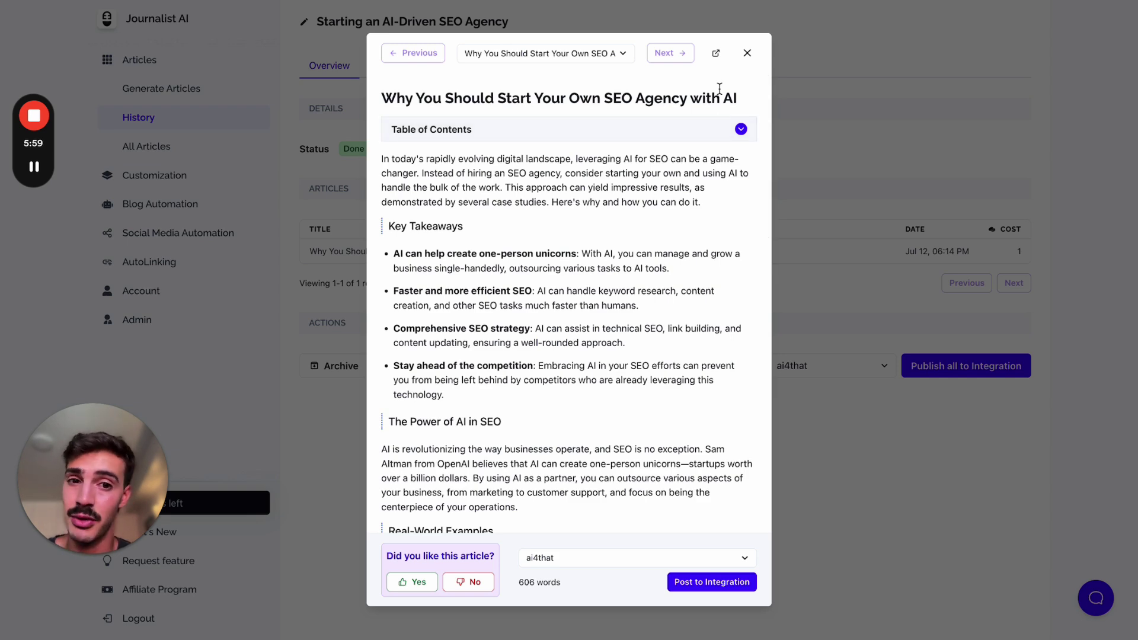
{"action": "left_click", "coordinate": [716, 54]}
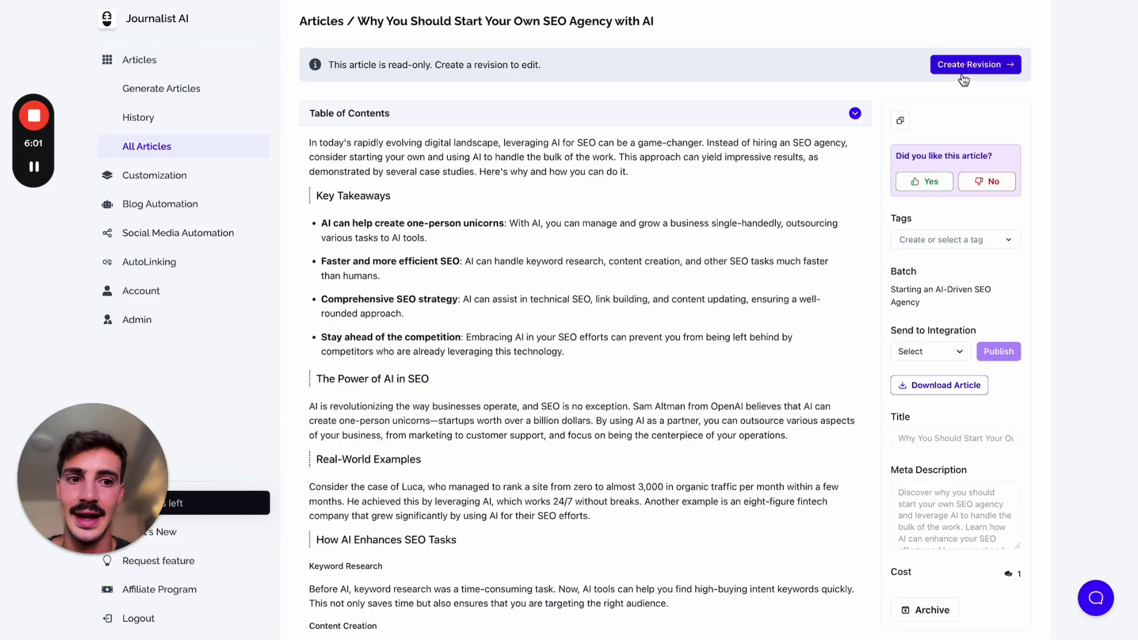
{"action": "left_click", "coordinate": [970, 68]}
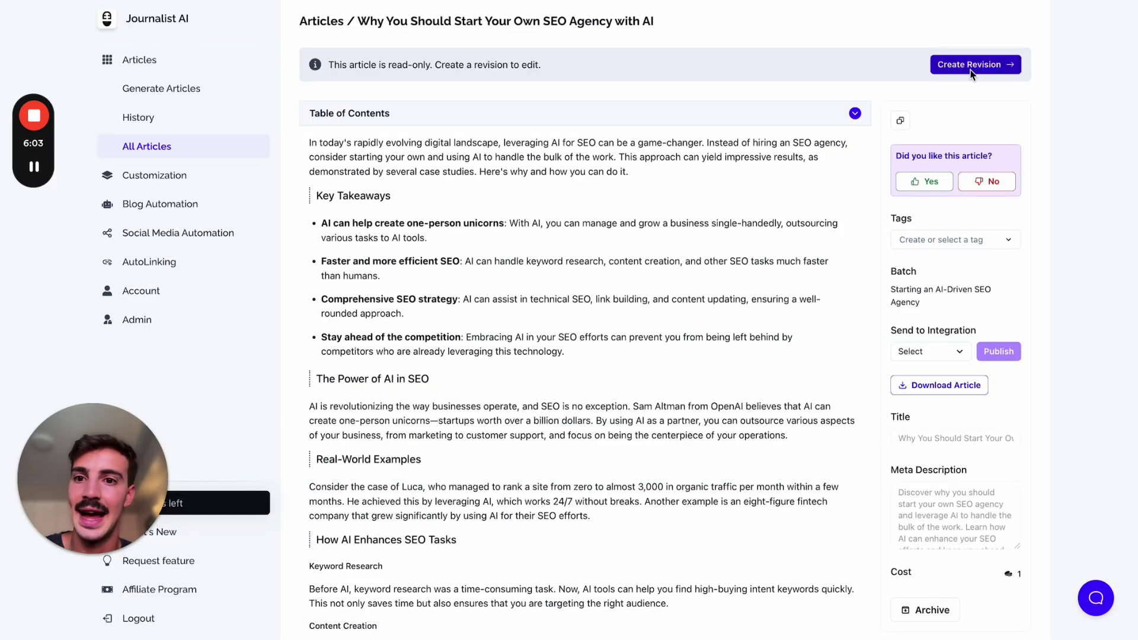
{"action": "scroll", "coordinate": [690, 248], "scroll_direction": "down", "scroll_amount": 2}
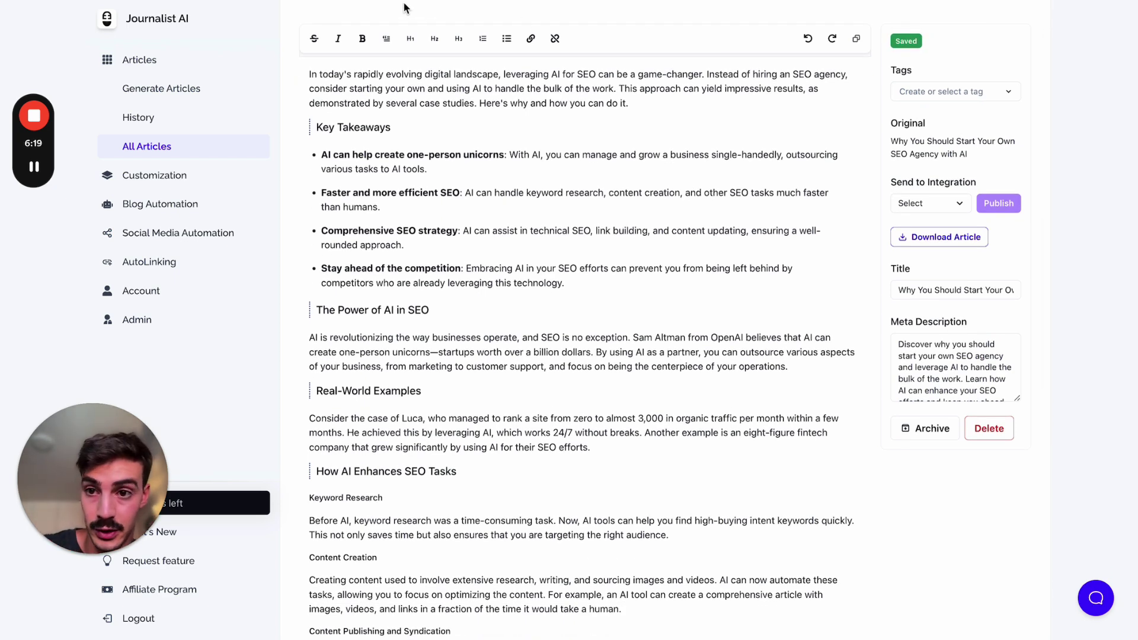
Switch to the source YouTube video and jump back to the part showing the list of SEO tasks
{"action": "key", "text": "ctrl+Tab"}
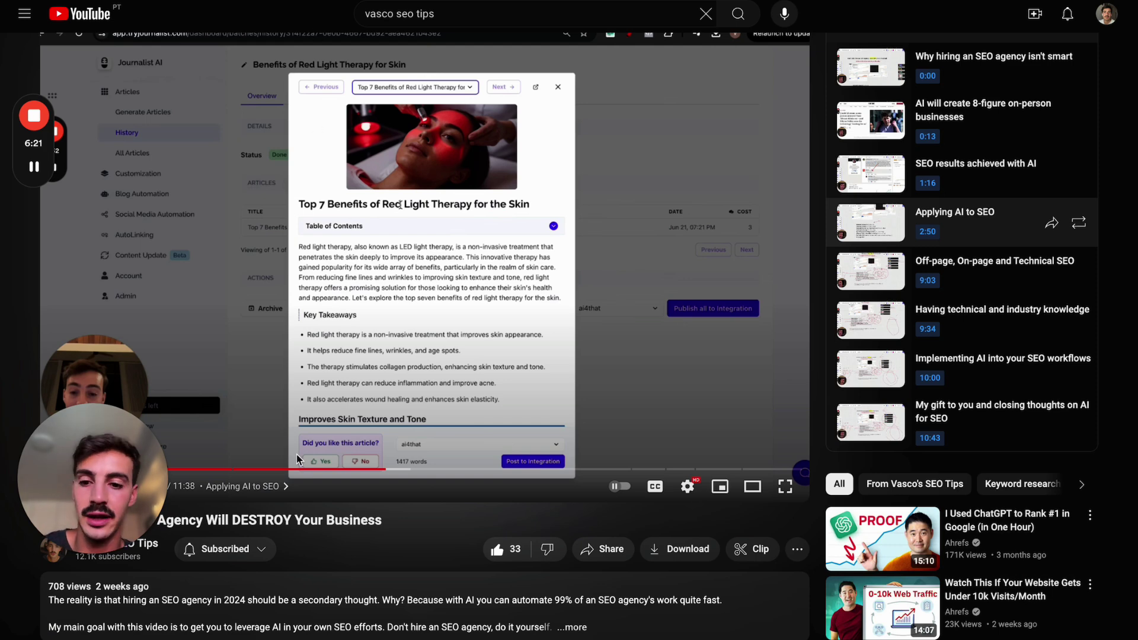
{"action": "left_click", "coordinate": [267, 469]}
{"action": "left_click", "coordinate": [267, 470]}
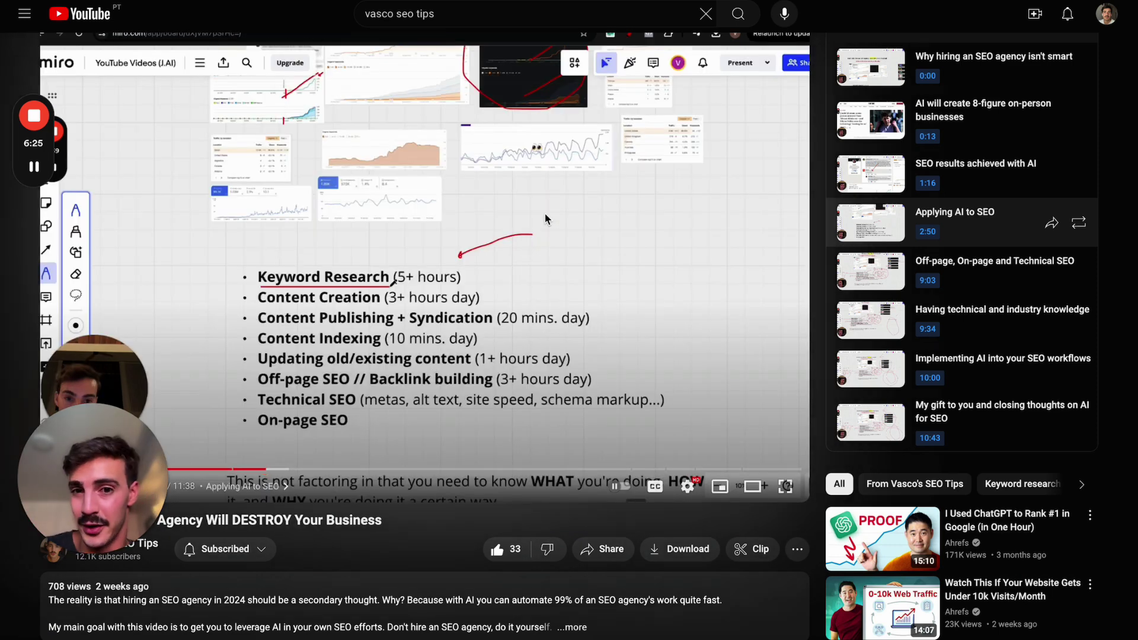
Sketch red lines around the charts above the video's SEO task list and a long stroke down across the frame
{"action": "key", "text": "alt+shift+d"}
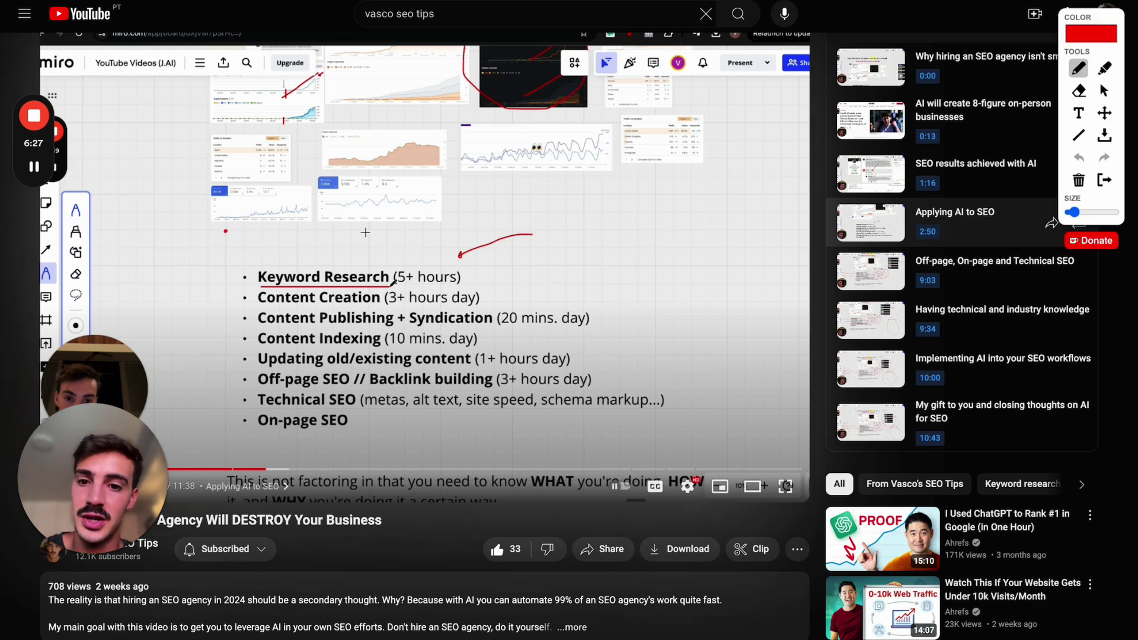
{"action": "left_click_drag", "start_coordinate": [225, 231], "coordinate": [570, 236]}
{"action": "left_click_drag", "start_coordinate": [612, 149], "coordinate": [763, 149]}
{"action": "left_click_drag", "start_coordinate": [610, 191], "coordinate": [745, 191]}
{"action": "left_click_drag", "start_coordinate": [644, 239], "coordinate": [764, 240]}
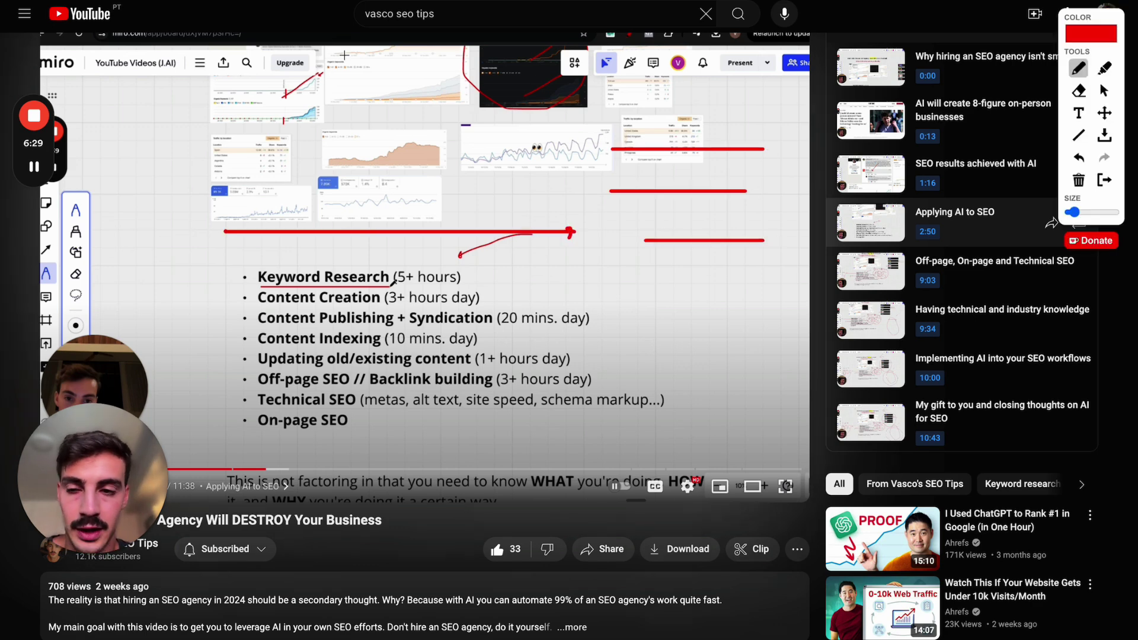
{"action": "left_click_drag", "start_coordinate": [196, 118], "coordinate": [454, 118]}
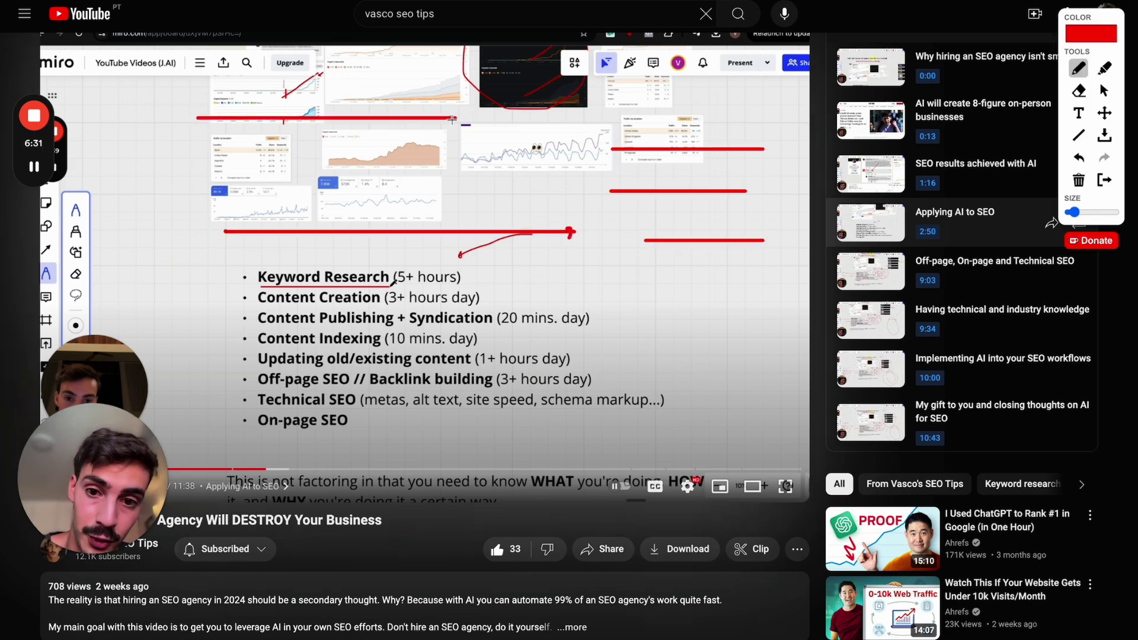
{"action": "mouse_move", "coordinate": [532, 52]}
{"action": "left_mouse_down"}
{"action": "mouse_move", "coordinate": [532, 367]}
{"action": "mouse_move", "coordinate": [587, 470]}
{"action": "left_mouse_up"}
Return to the article revision and insert two blank lines below the introduction paragraph
{"action": "key", "text": "ctrl+Tab"}
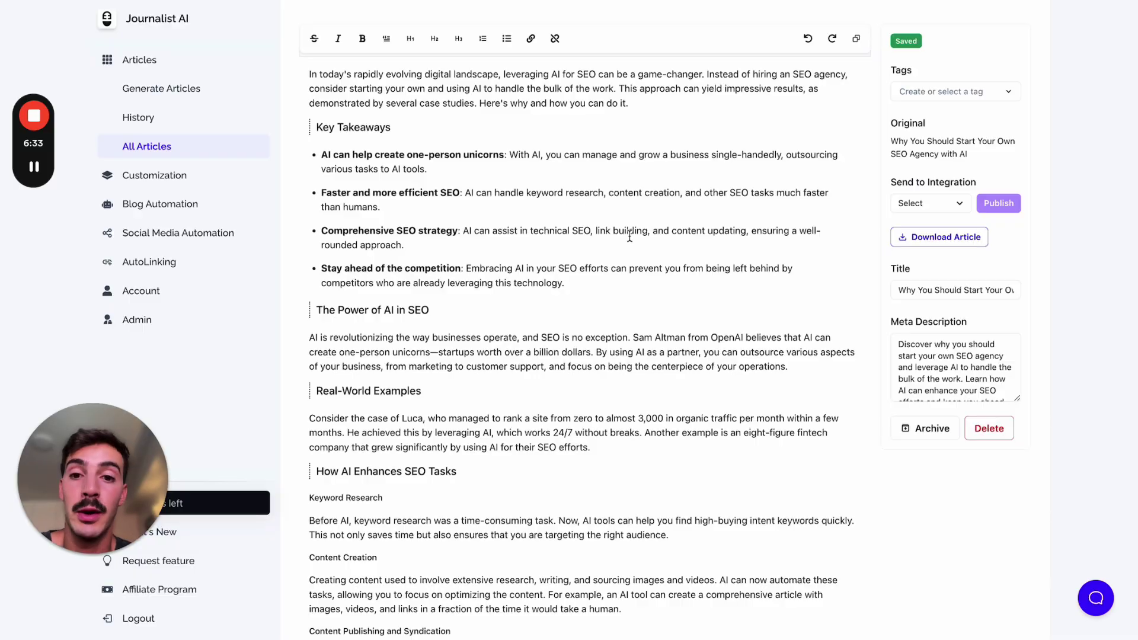
{"action": "scroll", "coordinate": [629, 236], "scroll_direction": "up", "scroll_amount": 1}
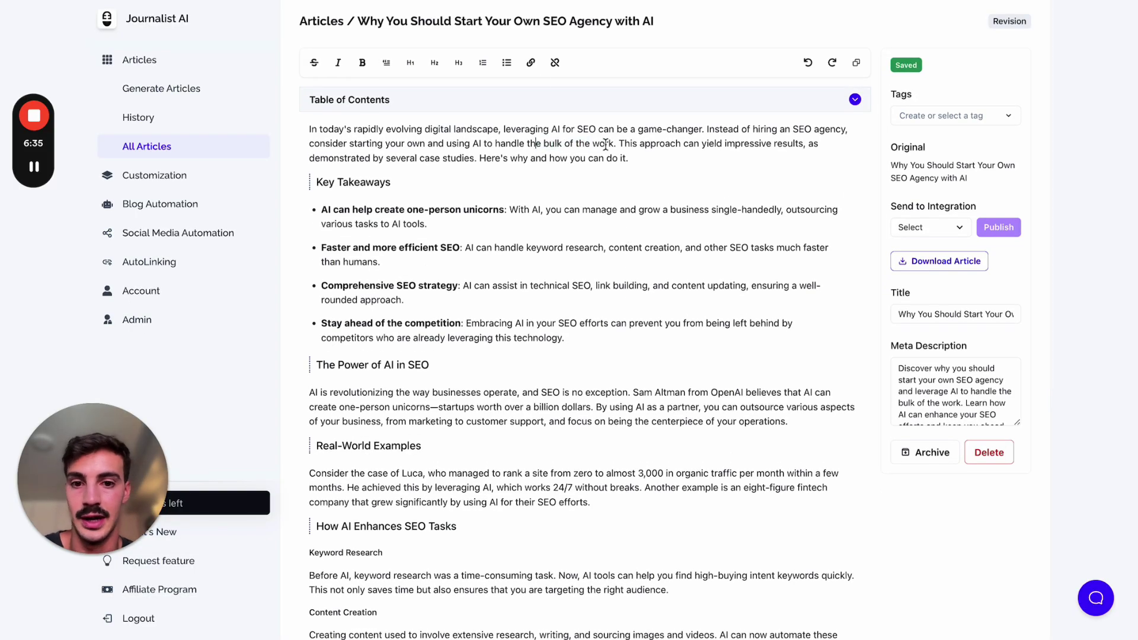
{"action": "left_click", "coordinate": [531, 62]}
{"action": "left_click", "coordinate": [690, 111]}
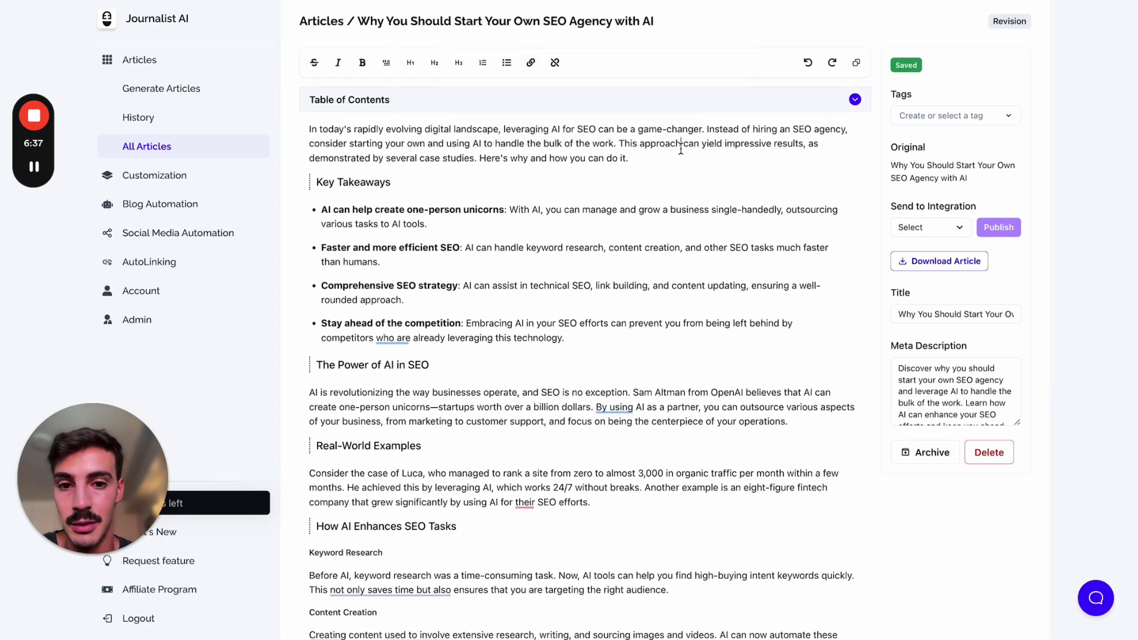
{"action": "left_click", "coordinate": [667, 160]}
{"action": "key", "text": "Return"}
{"action": "key", "text": "Return"}
Delete the text from the end of the Real-World Examples paragraph through the Keyword Research heading, and remove one blank line below the introduction
{"action": "scroll", "coordinate": [667, 160], "scroll_direction": "down", "scroll_amount": 4}
{"action": "left_click_drag", "start_coordinate": [309, 356], "coordinate": [524, 285]}
{"action": "key", "text": "BackSpace"}
{"action": "scroll", "coordinate": [455, 176], "scroll_direction": "up", "scroll_amount": 5}
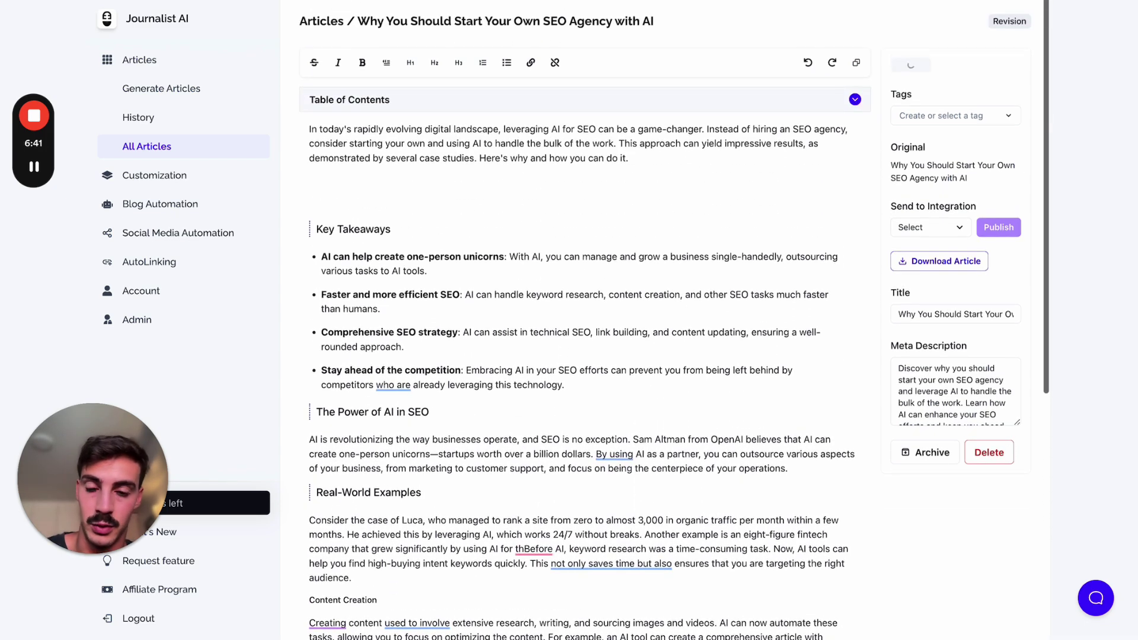
{"action": "left_click", "coordinate": [455, 176]}
{"action": "key", "text": "BackSpace"}
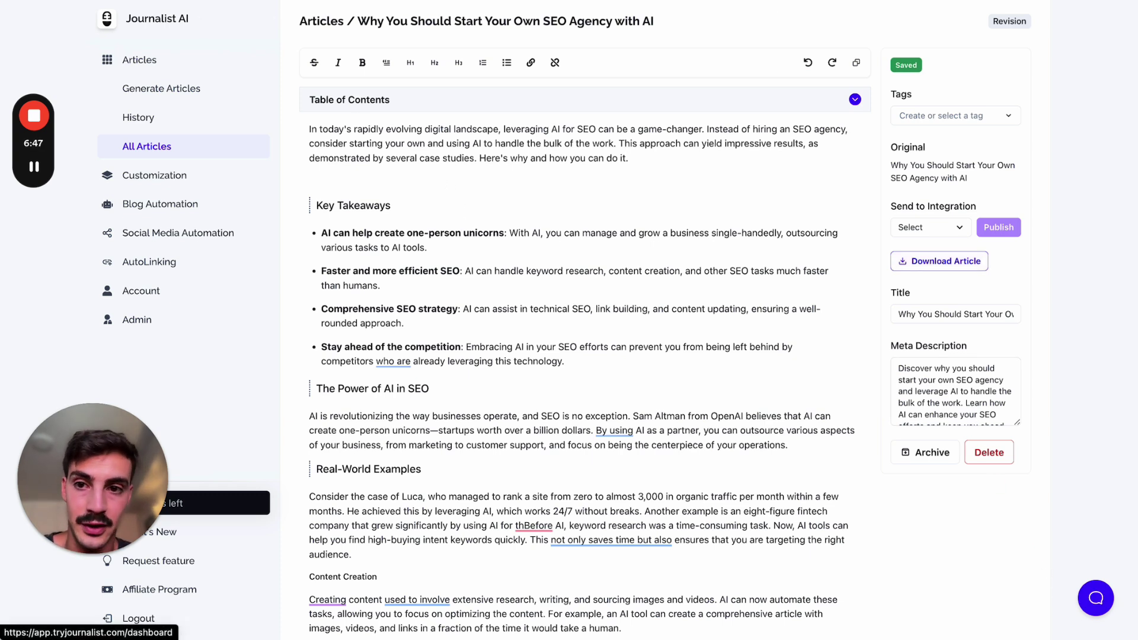
Sketch a red flow diagram over the revision: a video play symbol with an arrow to a document and another arrow to a "W"
{"action": "key", "text": "alt+shift+p"}
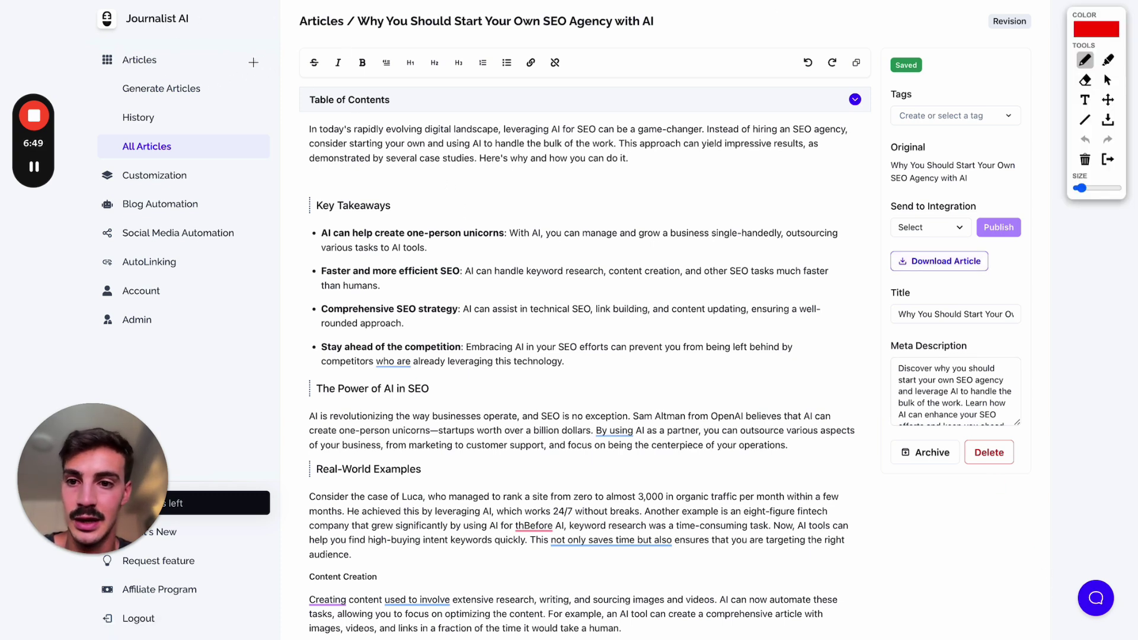
{"action": "mouse_move", "coordinate": [254, 58]}
{"action": "left_mouse_down"}
{"action": "mouse_move", "coordinate": [320, 102]}
{"action": "mouse_move", "coordinate": [259, 50]}
{"action": "mouse_move", "coordinate": [335, 148]}
{"action": "mouse_move", "coordinate": [263, 50]}
{"action": "left_mouse_up"}
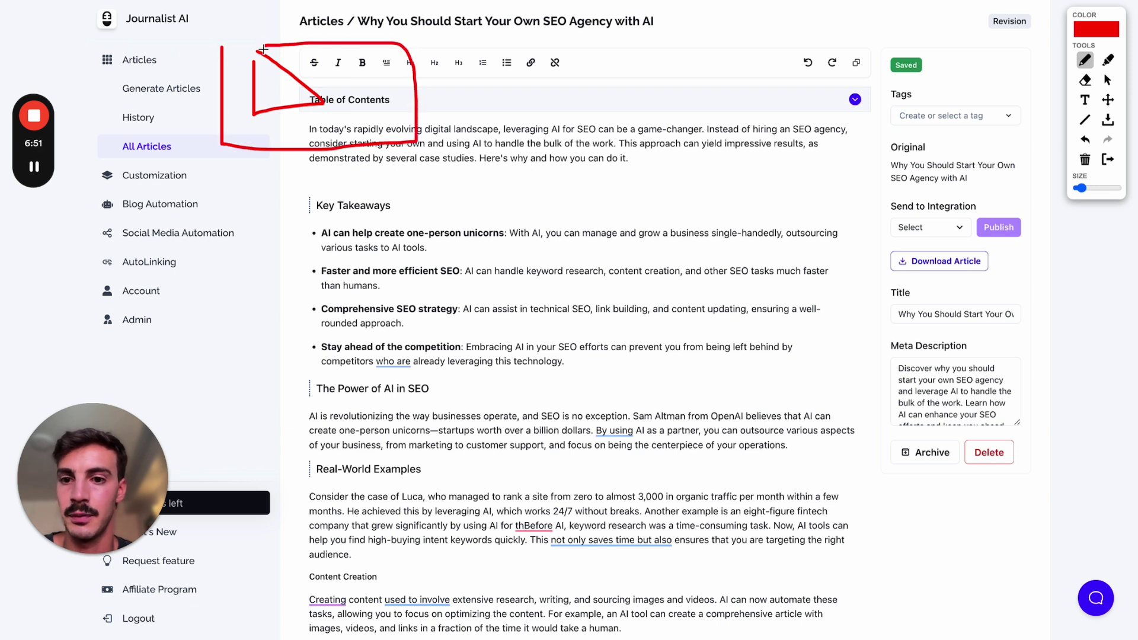
{"action": "left_click_drag", "start_coordinate": [417, 99], "coordinate": [637, 111]}
{"action": "mouse_move", "coordinate": [685, 64]}
{"action": "left_mouse_down"}
{"action": "mouse_move", "coordinate": [855, 107]}
{"action": "mouse_move", "coordinate": [668, 55]}
{"action": "mouse_move", "coordinate": [848, 69]}
{"action": "left_mouse_up"}
{"action": "left_click_drag", "start_coordinate": [754, 95], "coordinate": [857, 95]}
{"action": "mouse_move", "coordinate": [766, 136]}
{"action": "left_mouse_down"}
{"action": "mouse_move", "coordinate": [912, 140]}
{"action": "mouse_move", "coordinate": [898, 146]}
{"action": "left_mouse_up"}
{"action": "mouse_move", "coordinate": [938, 88]}
{"action": "left_mouse_down"}
{"action": "mouse_move", "coordinate": [948, 143]}
{"action": "mouse_move", "coordinate": [1004, 86]}
{"action": "left_mouse_up"}
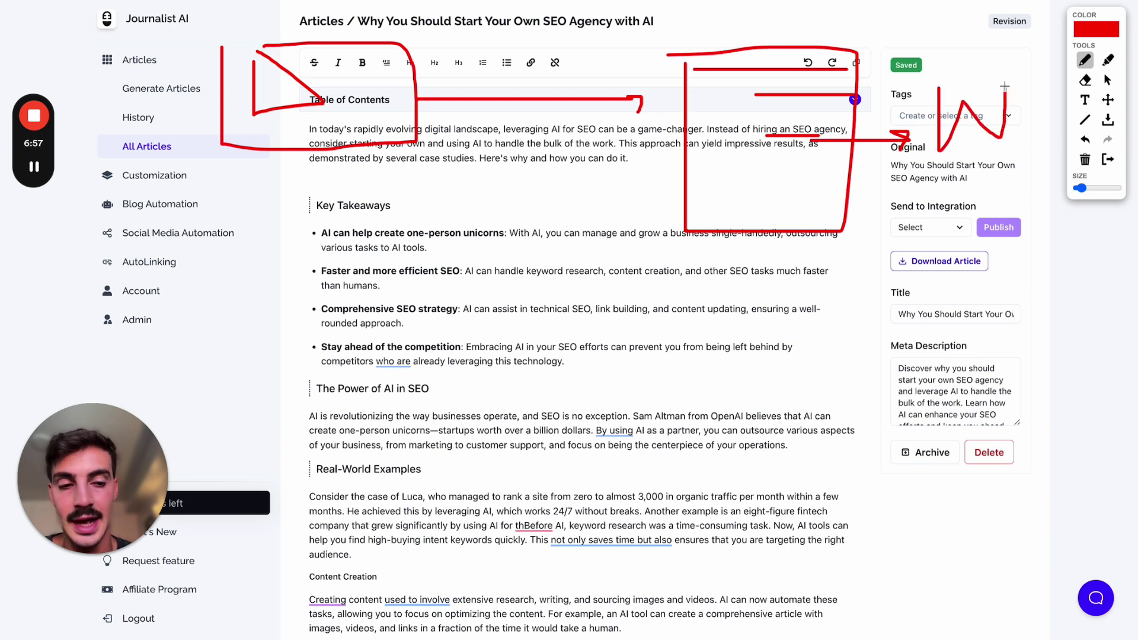
Extend the sketch with a curved arrow from the "W" to social network letters and symbols, and exit the annotation tool
{"action": "mouse_move", "coordinate": [964, 168]}
{"action": "left_mouse_down"}
{"action": "mouse_move", "coordinate": [585, 460]}
{"action": "mouse_move", "coordinate": [612, 474]}
{"action": "left_mouse_up"}
{"action": "mouse_move", "coordinate": [456, 260]}
{"action": "left_mouse_down"}
{"action": "mouse_move", "coordinate": [455, 278]}
{"action": "mouse_move", "coordinate": [521, 328]}
{"action": "left_mouse_up"}
{"action": "left_click_drag", "start_coordinate": [430, 459], "coordinate": [468, 408]}
{"action": "left_click_drag", "start_coordinate": [422, 439], "coordinate": [457, 436]}
{"action": "left_click_drag", "start_coordinate": [439, 507], "coordinate": [525, 577]}
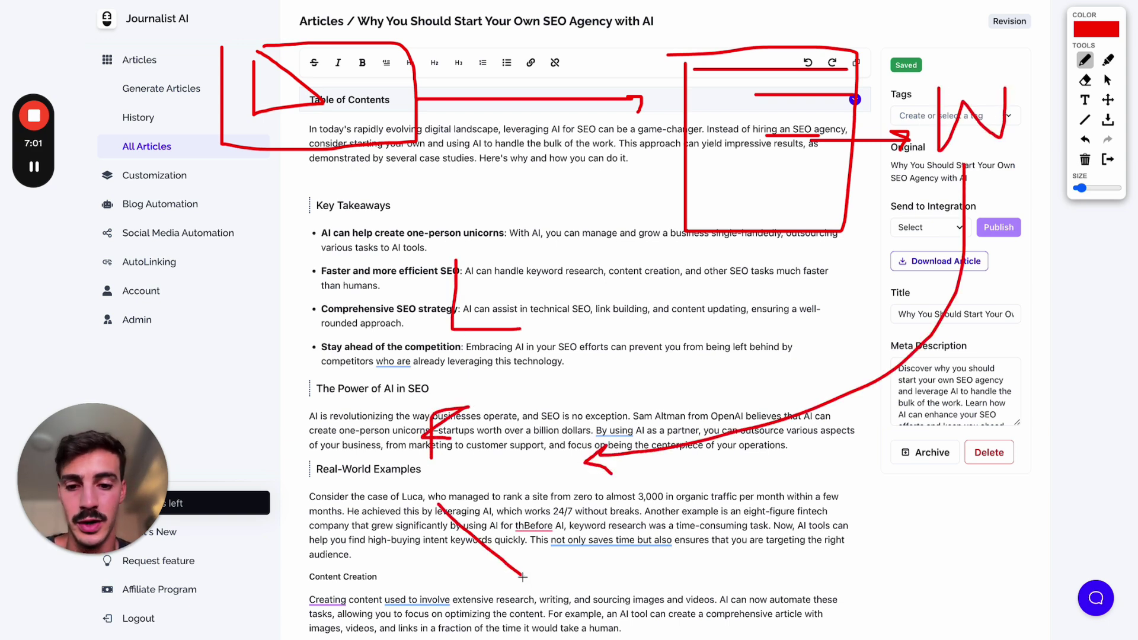
{"action": "left_click_drag", "start_coordinate": [507, 494], "coordinate": [444, 590]}
{"action": "mouse_move", "coordinate": [348, 226]}
{"action": "left_mouse_down"}
{"action": "mouse_move", "coordinate": [419, 262]}
{"action": "mouse_move", "coordinate": [358, 236]}
{"action": "left_mouse_up"}
{"action": "left_click_drag", "start_coordinate": [336, 396], "coordinate": [400, 415]}
{"action": "left_click_drag", "start_coordinate": [335, 570], "coordinate": [325, 568]}
{"action": "mouse_move", "coordinate": [355, 299]}
{"action": "left_mouse_down"}
{"action": "mouse_move", "coordinate": [358, 311]}
{"action": "mouse_move", "coordinate": [405, 306]}
{"action": "mouse_move", "coordinate": [378, 285]}
{"action": "left_mouse_up"}
{"action": "left_click_drag", "start_coordinate": [373, 423], "coordinate": [366, 417]}
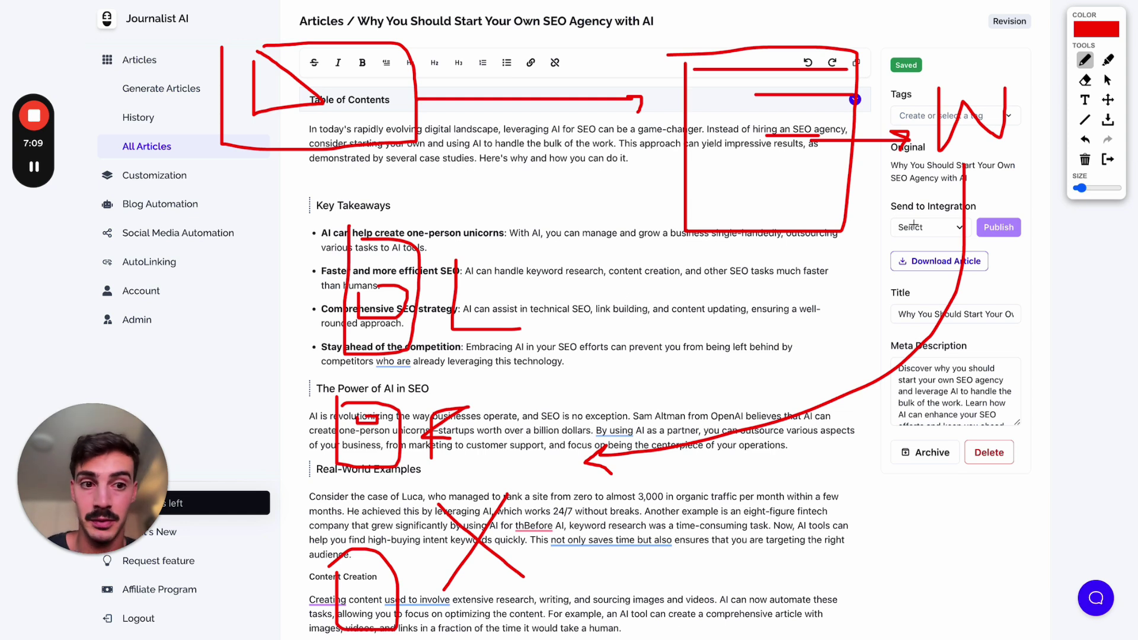
{"action": "left_click", "coordinate": [1108, 159]}
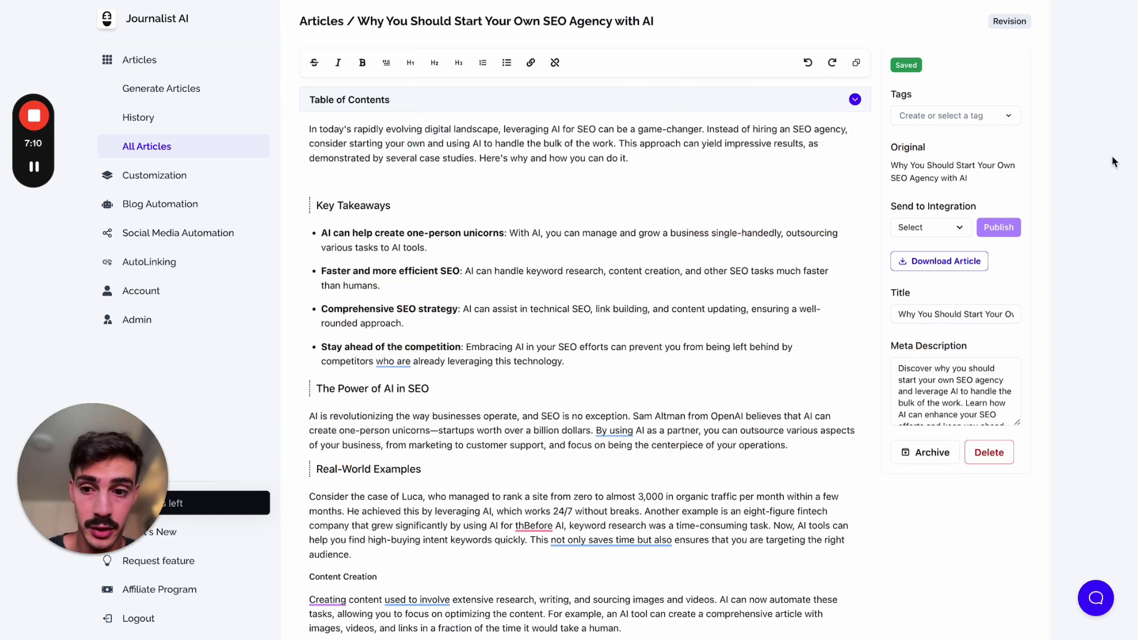
Open Social Media Automation, sketch a red arrow to Blog Automation and a loop around the linked letters Y, B and S, and exit annotating
{"action": "left_click", "coordinate": [228, 234]}
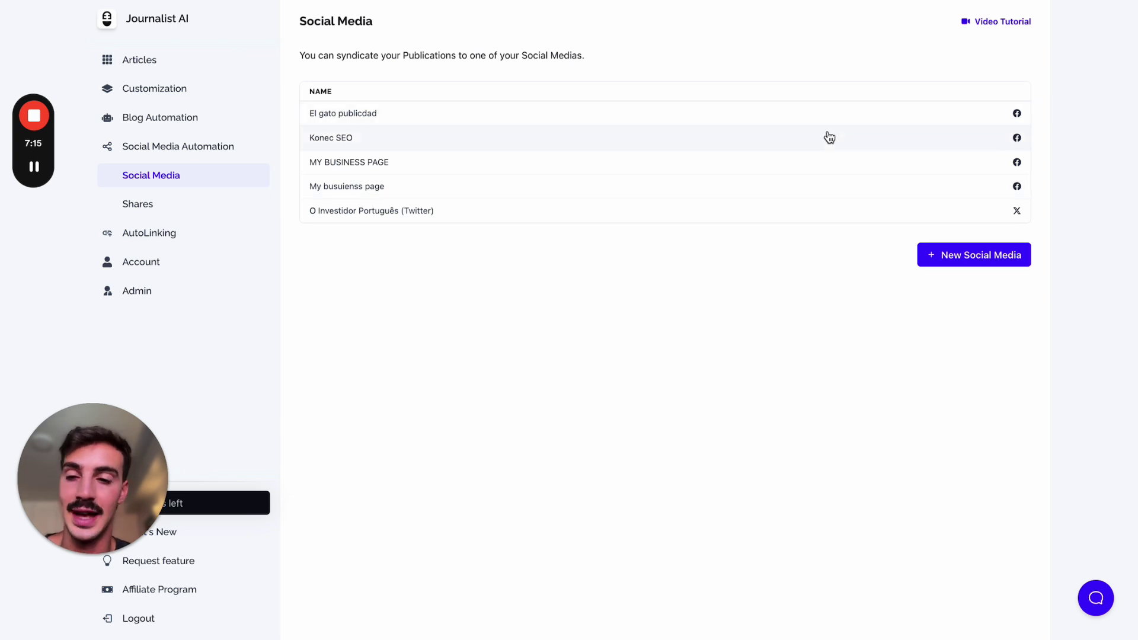
{"action": "key", "text": "ctrl+shift+d"}
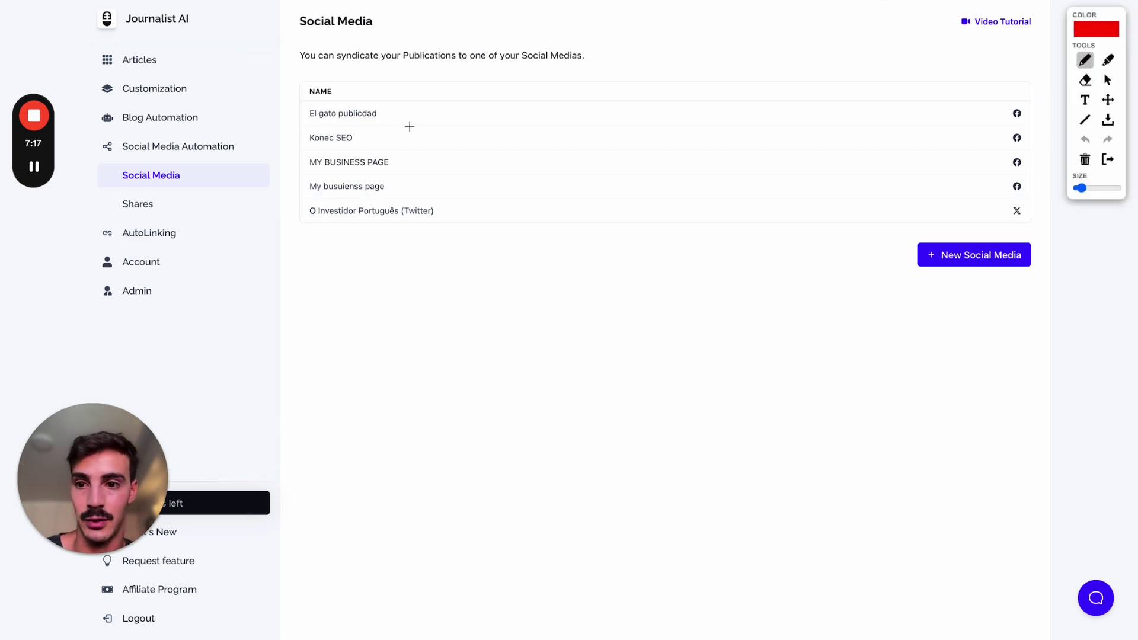
{"action": "left_click_drag", "start_coordinate": [357, 115], "coordinate": [231, 118]}
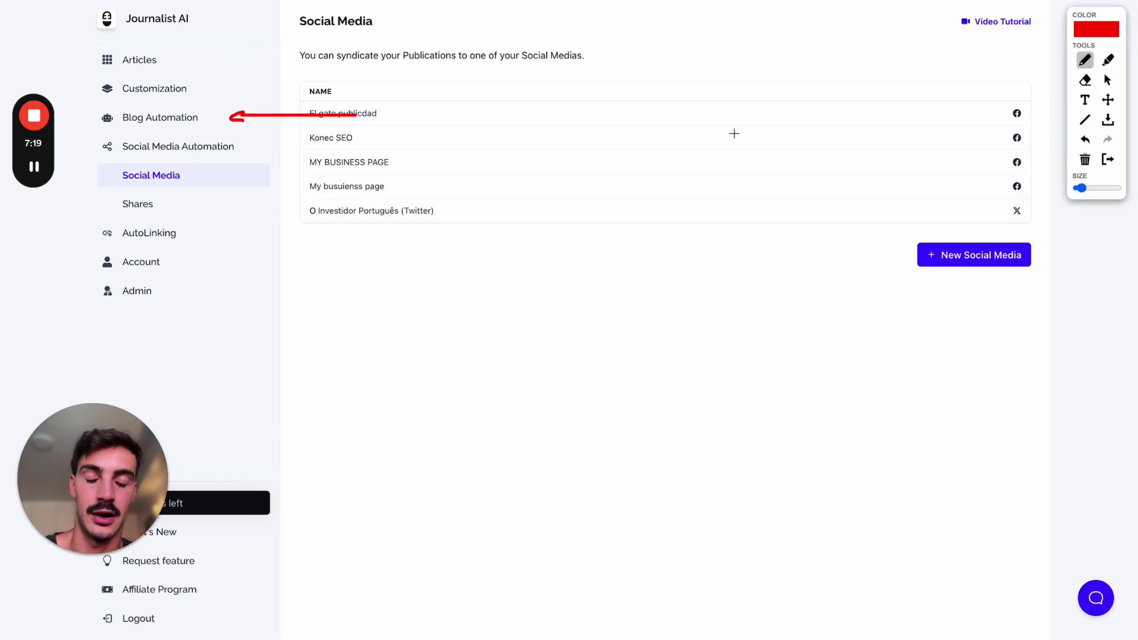
{"action": "mouse_move", "coordinate": [816, 58]}
{"action": "left_mouse_down"}
{"action": "mouse_move", "coordinate": [631, 27]}
{"action": "mouse_move", "coordinate": [869, 401]}
{"action": "mouse_move", "coordinate": [775, 96]}
{"action": "left_mouse_up"}
{"action": "left_click_drag", "start_coordinate": [313, 205], "coordinate": [305, 303]}
{"action": "left_click_drag", "start_coordinate": [366, 277], "coordinate": [461, 277]}
{"action": "mouse_move", "coordinate": [555, 312]}
{"action": "left_mouse_down"}
{"action": "mouse_move", "coordinate": [551, 262]}
{"action": "mouse_move", "coordinate": [560, 321]}
{"action": "left_mouse_up"}
{"action": "left_click_drag", "start_coordinate": [625, 283], "coordinate": [712, 284]}
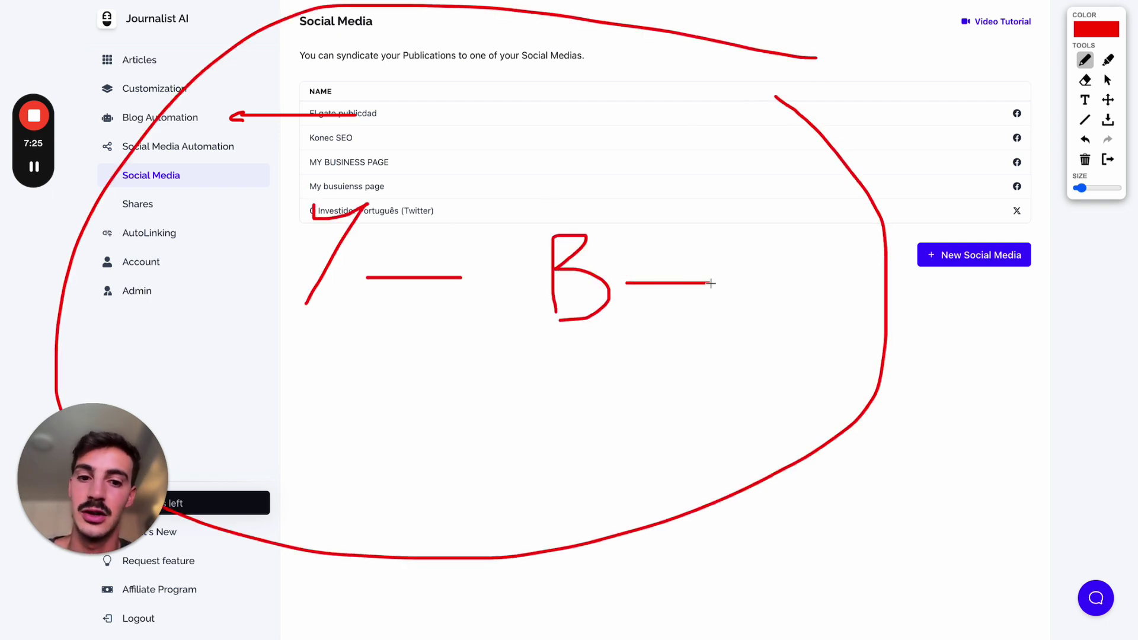
{"action": "mouse_move", "coordinate": [800, 245]}
{"action": "left_mouse_down"}
{"action": "mouse_move", "coordinate": [758, 256]}
{"action": "mouse_move", "coordinate": [765, 294]}
{"action": "left_mouse_up"}
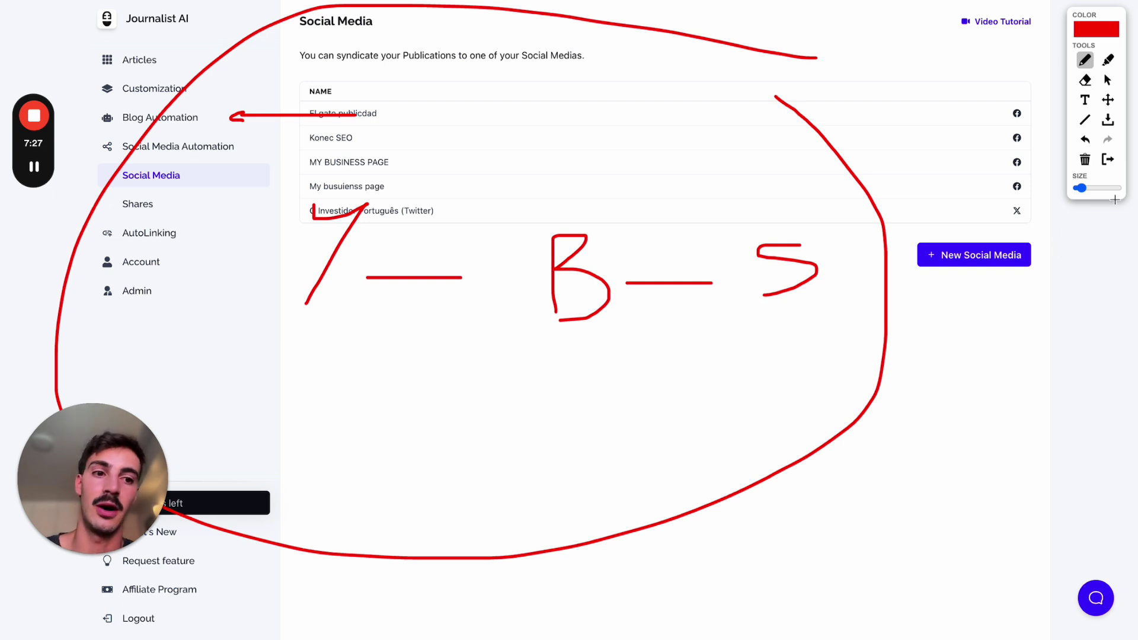
{"action": "left_click", "coordinate": [1107, 162]}
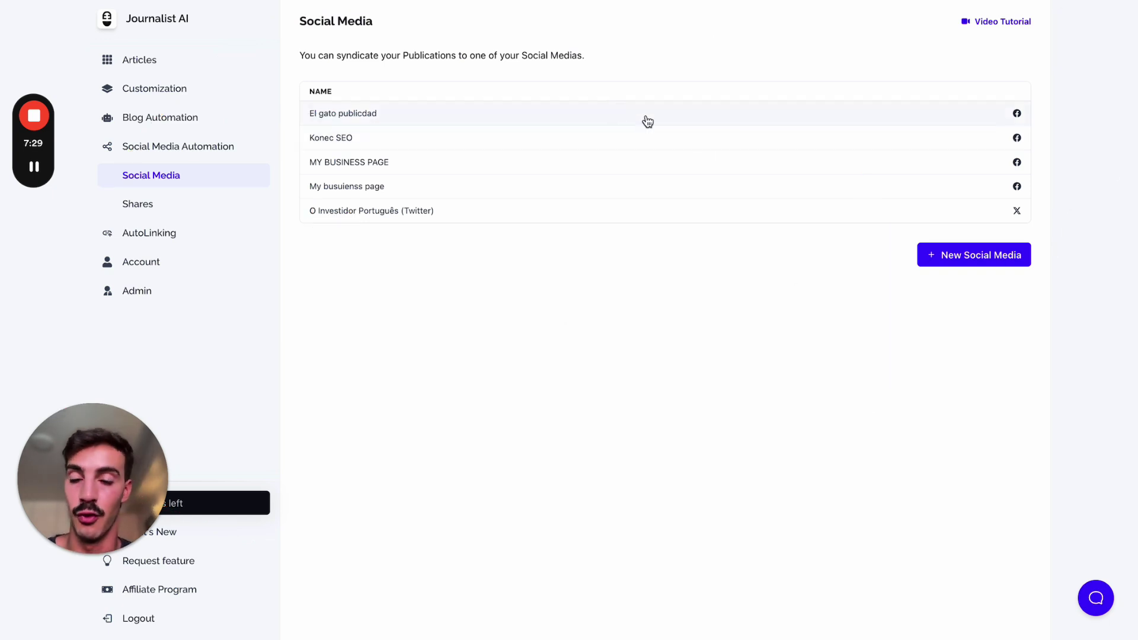
Open the Generate Articles page
{"action": "left_click", "coordinate": [171, 22]}
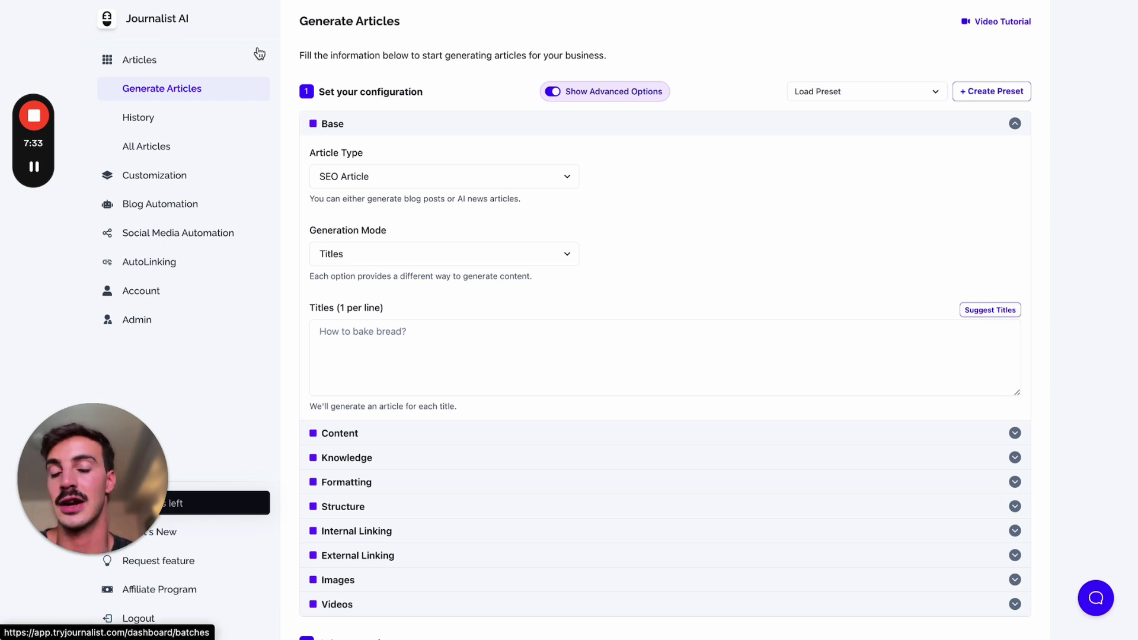